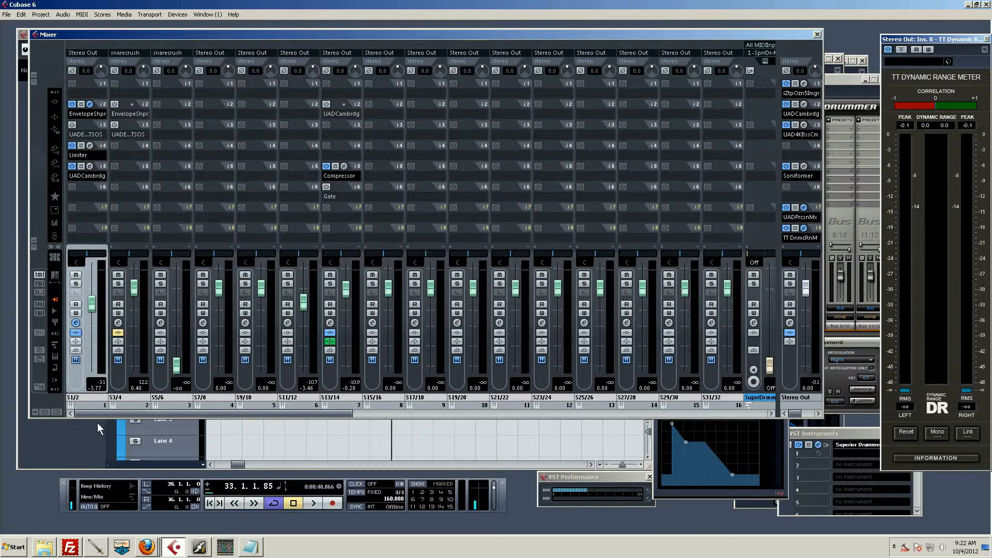
Solo the metal group channel in the mixer.
left_click_drag(129, 410, 163, 413)
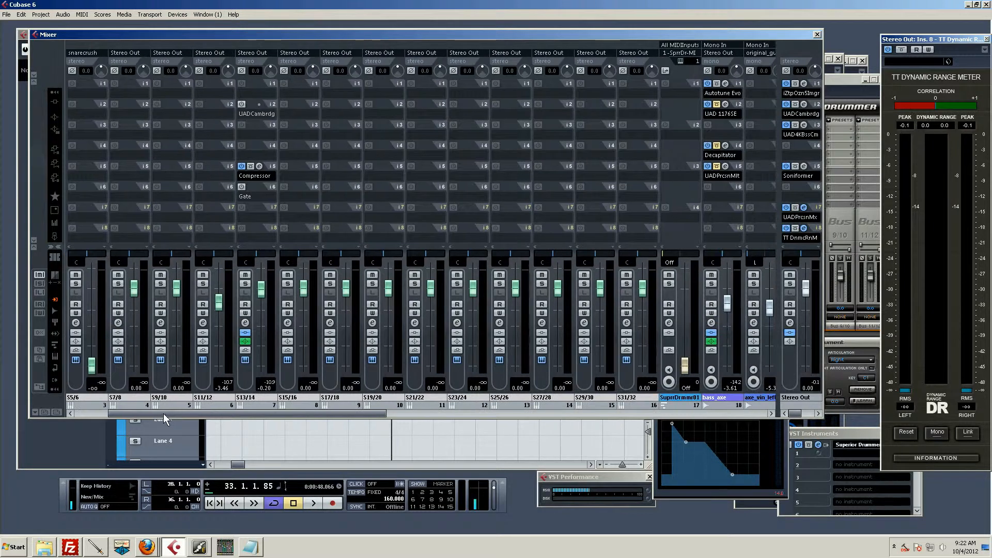
left_click(22, 386)
scroll(276, 294, "down", 8)
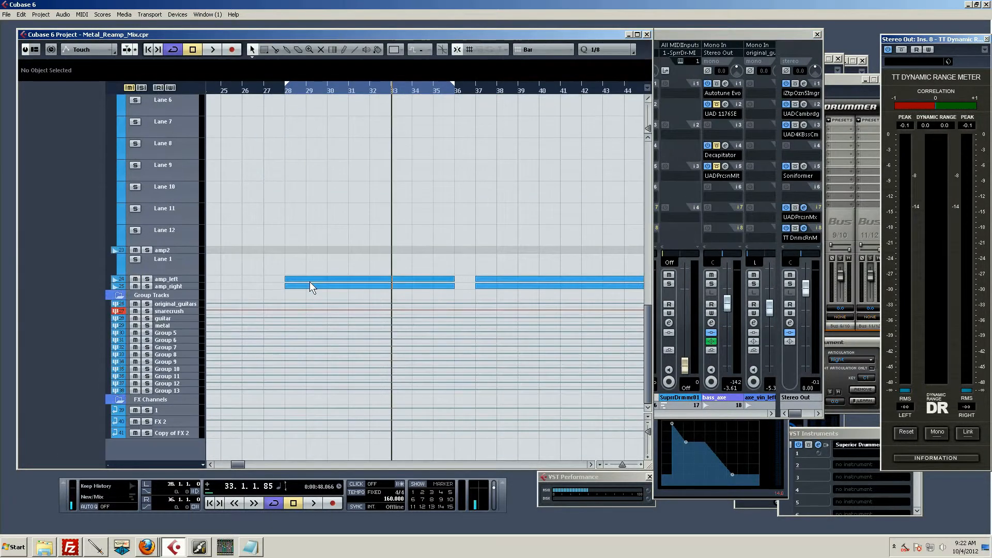
left_click(727, 36)
left_click_drag(301, 413, 607, 407)
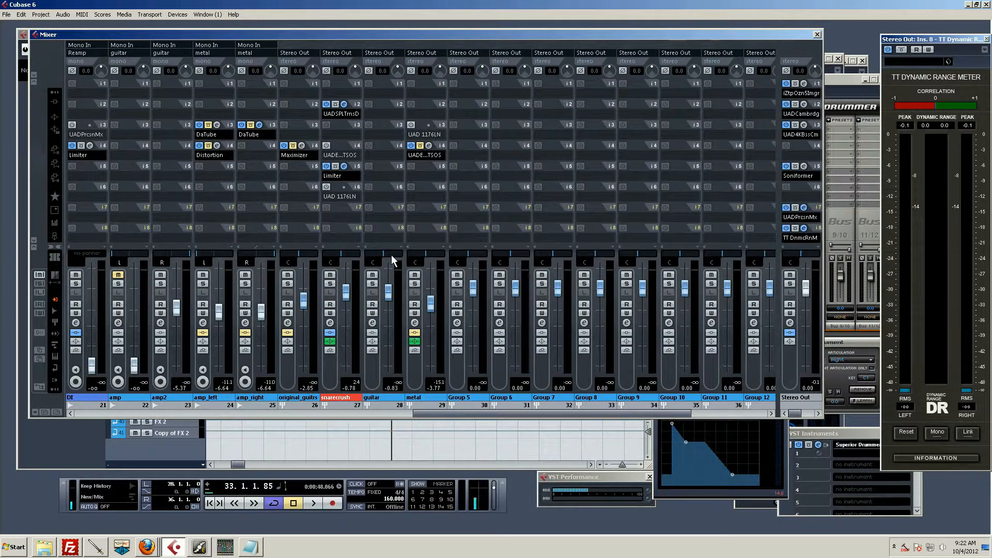
left_click(416, 284)
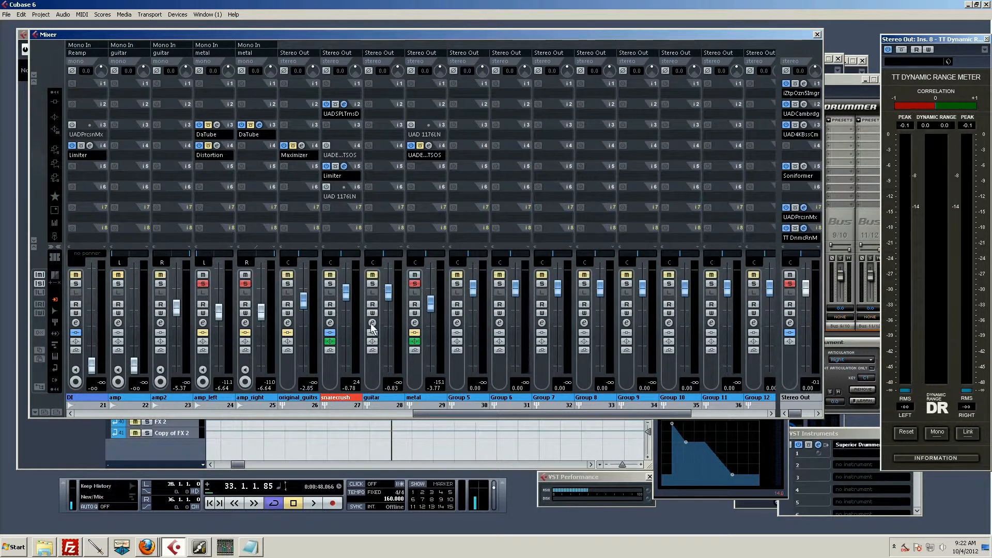
Select the amp_left and amp_right tracks in the project window and move the playhead to bar 28.
left_click(139, 453)
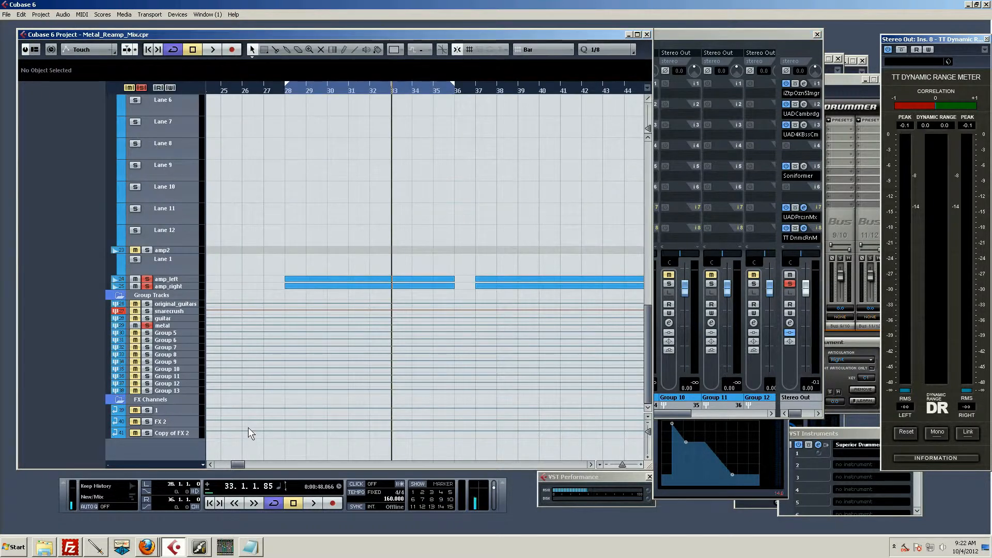
left_click(180, 279)
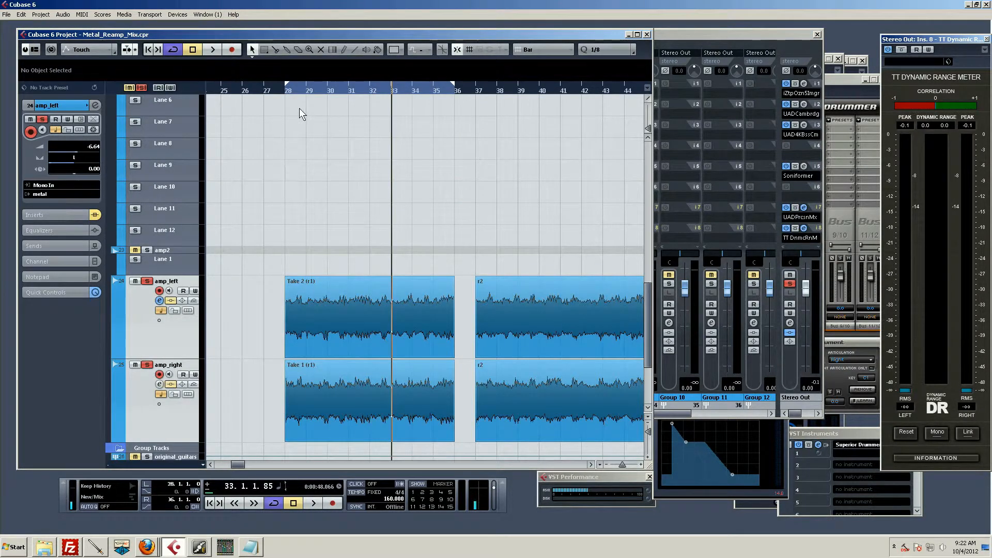
left_click_drag(300, 89, 284, 133)
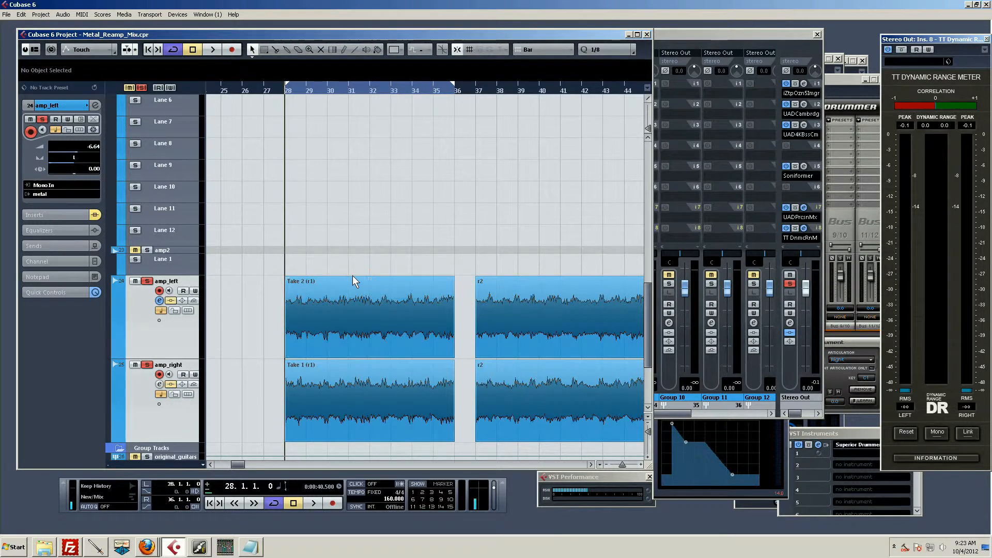
Play back the soloed amp_left and amp_right guitar takes from bar 28, then stop playback.
scroll(353, 274, "down", 1)
scroll(352, 275, "up", 2)
scroll(352, 274, "down", 1)
key("space")
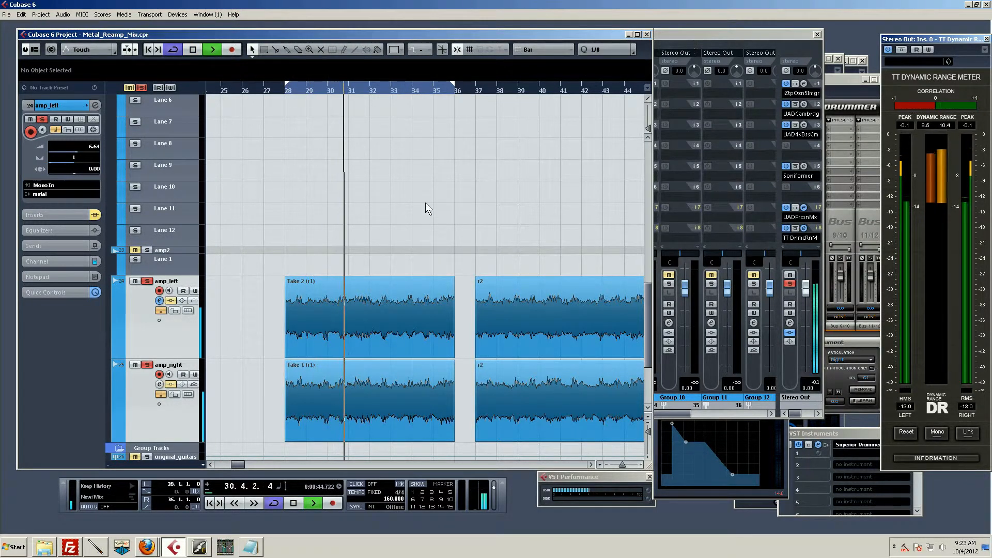
scroll(426, 207, "up", 6)
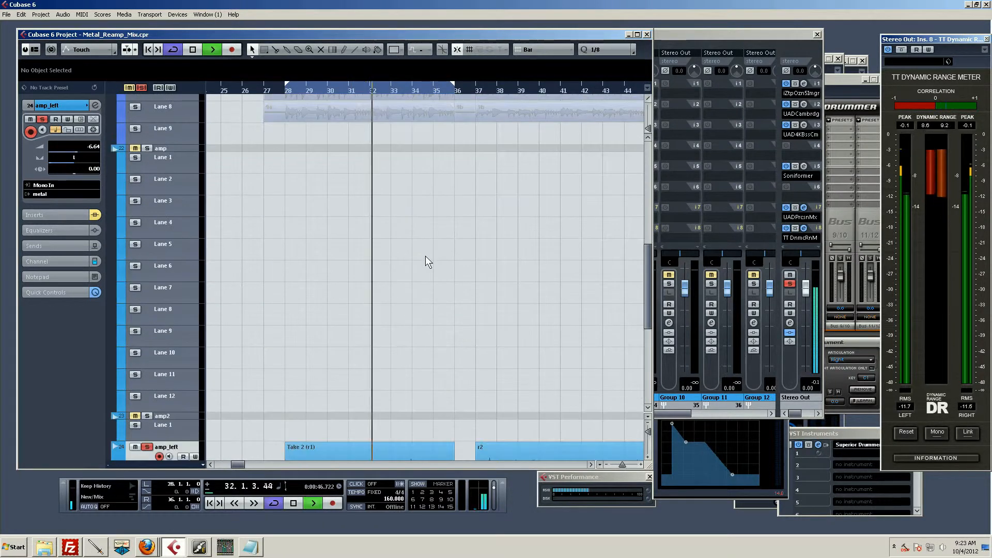
scroll(426, 256, "down", 6)
key("space")
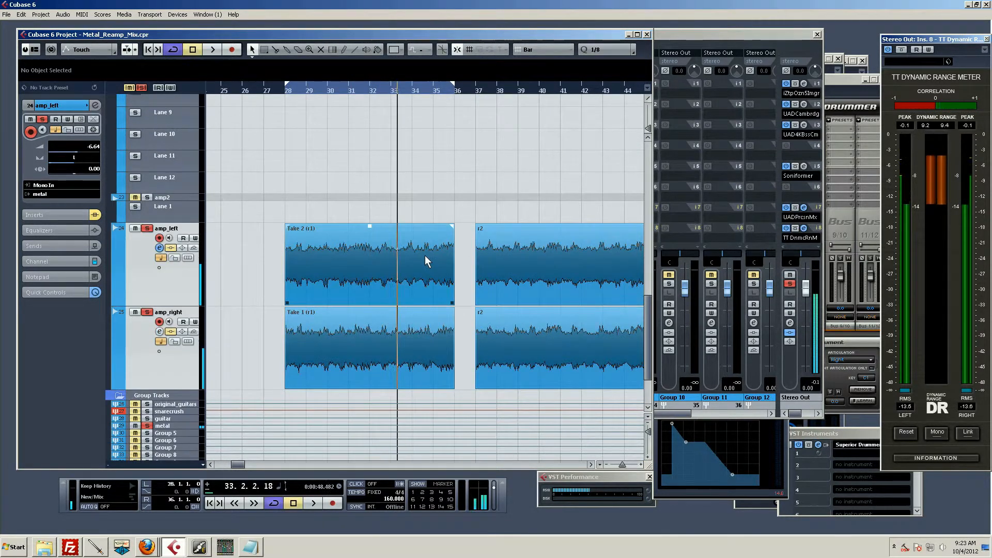
Bring the amp_left and amp_right channels into view in the mixer and play the soloed guitars briefly.
double_click(693, 33)
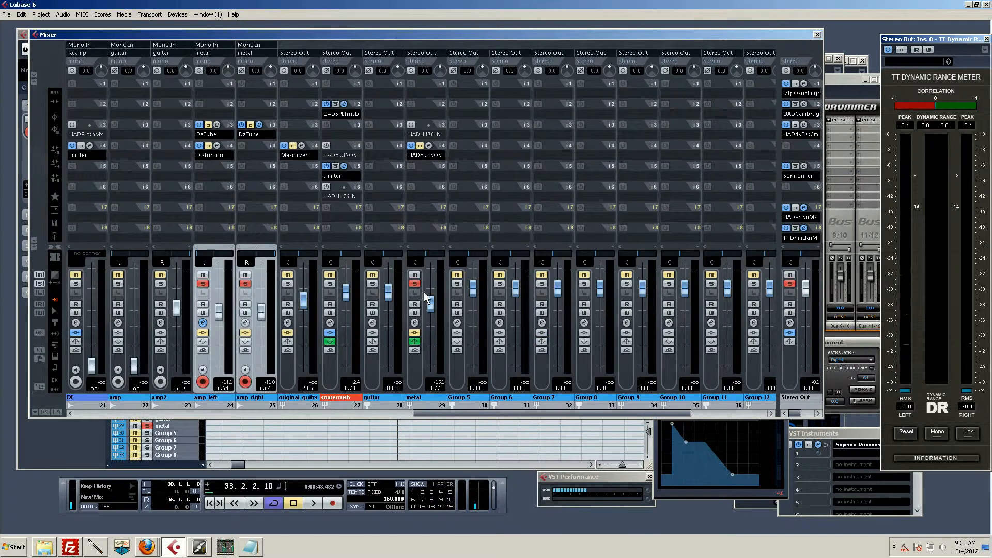
left_click_drag(472, 411, 454, 411)
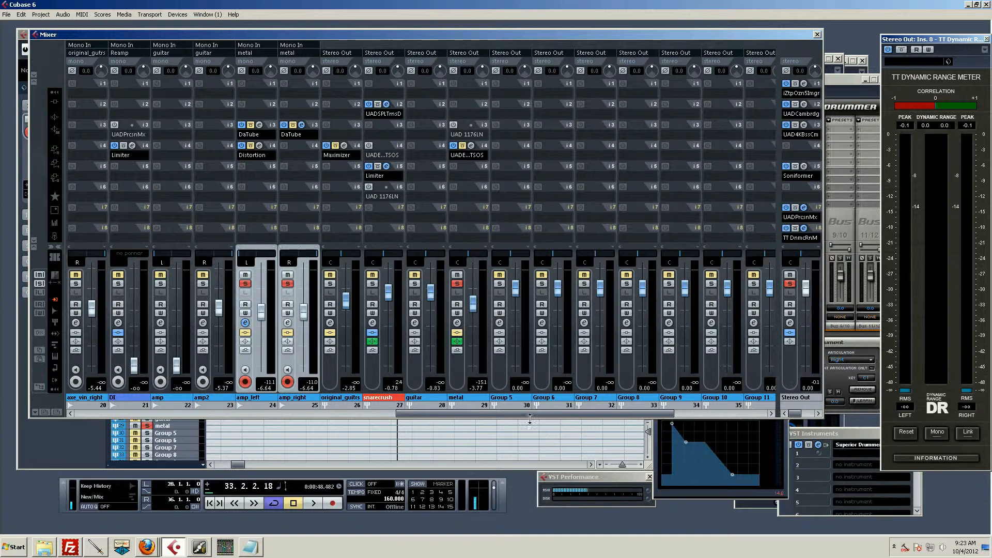
left_click_drag(525, 412, 463, 418)
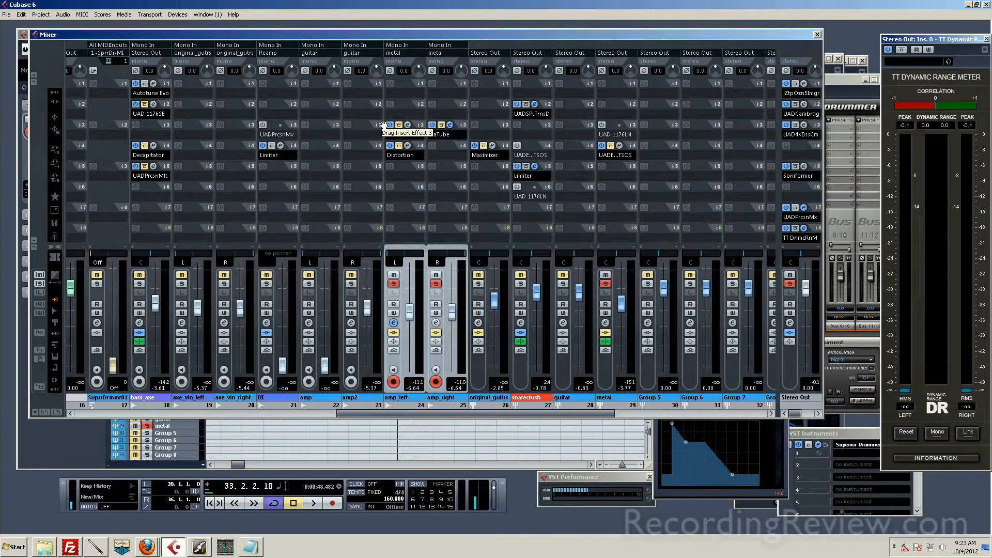
key("space")
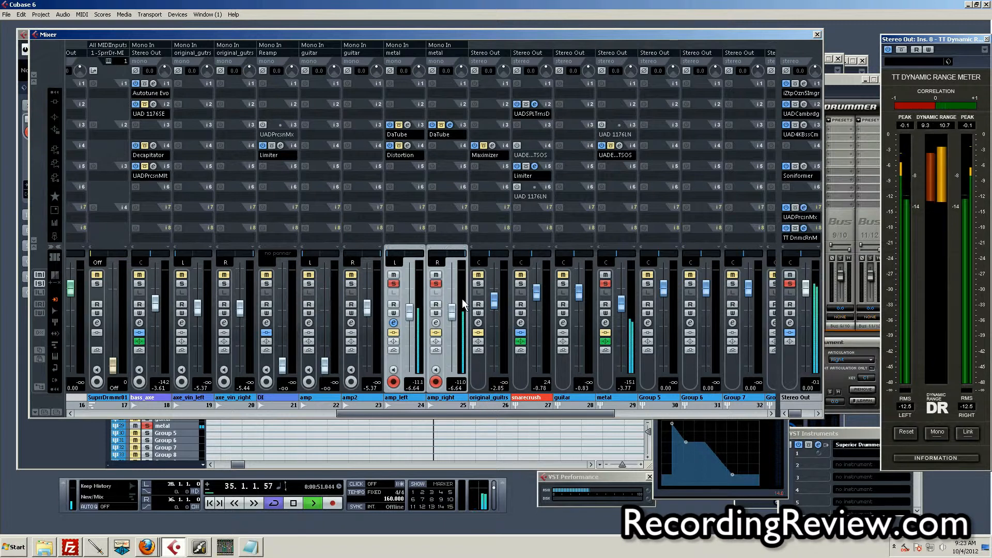
key("space")
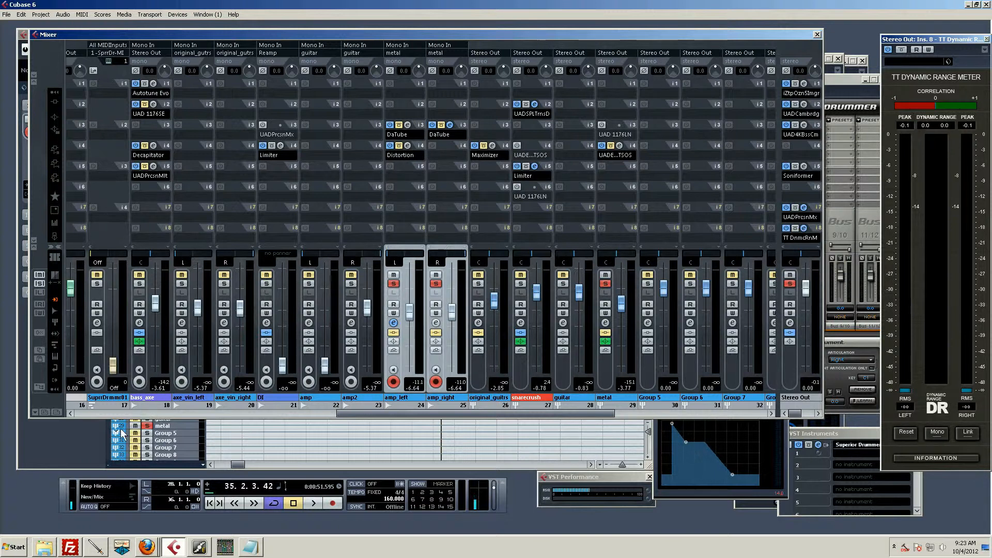
Mute the Take 1 clip on the amp_right track and return to the selection tool.
left_click(85, 463)
key("7")
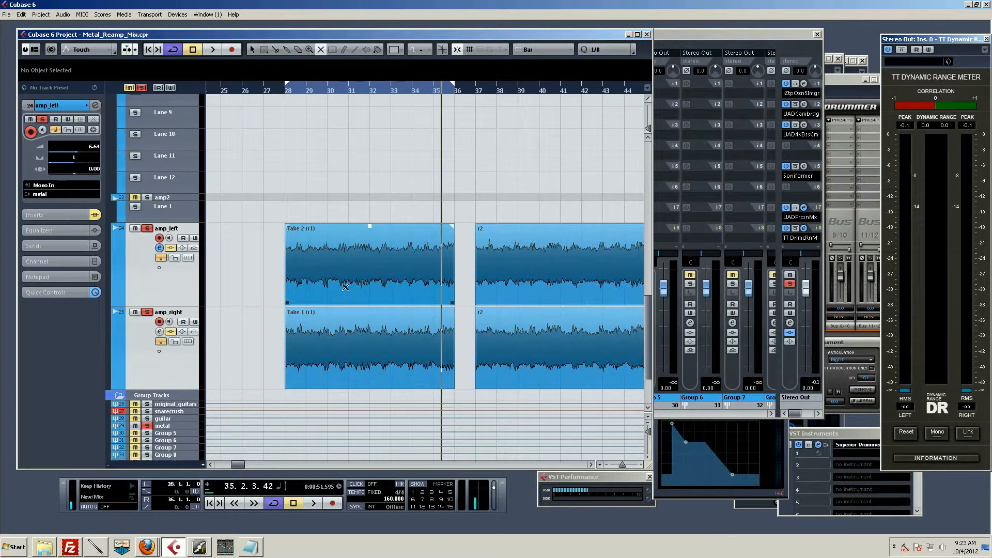
left_click(375, 357)
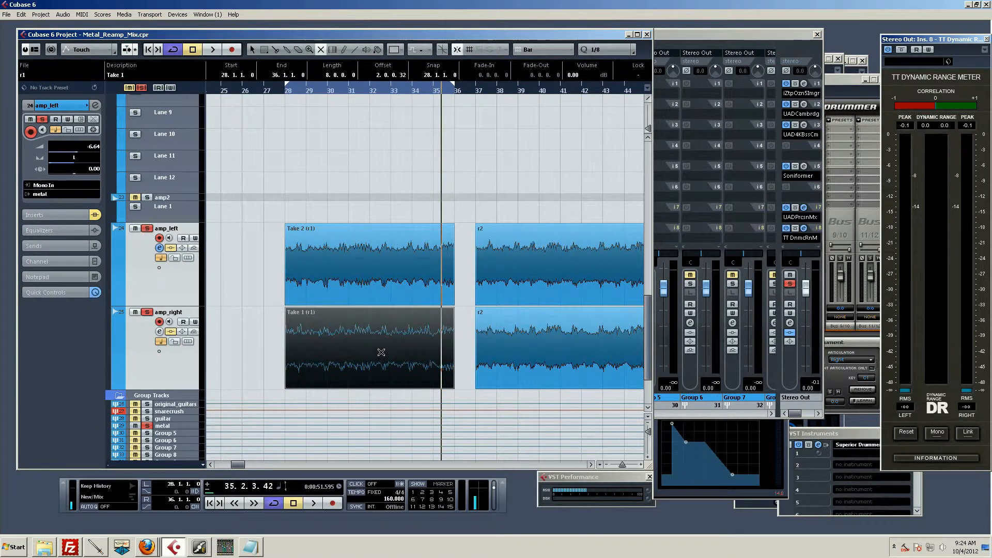
key("1")
Move the playhead back to bar 28 and open the channel settings of the amp_left track.
left_click_drag(299, 89, 285, 90)
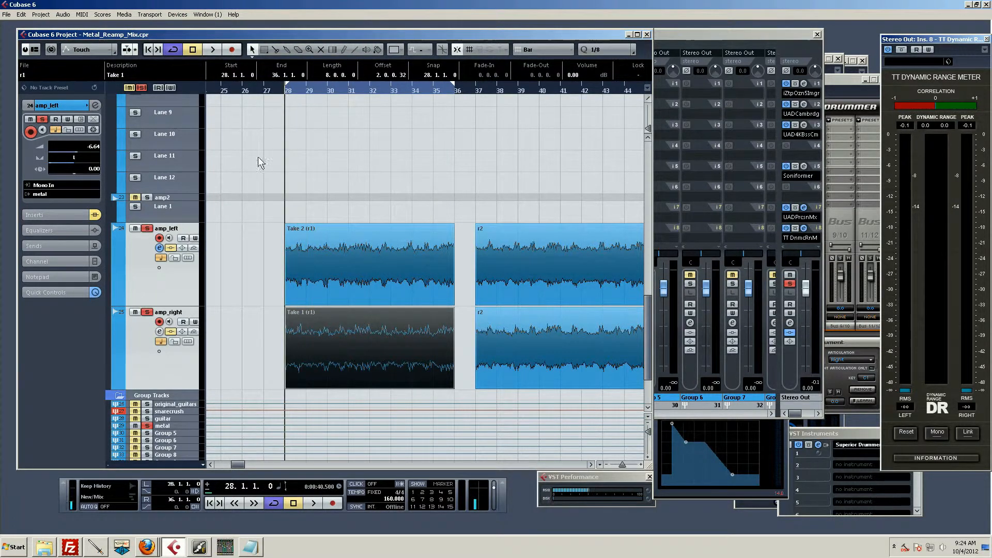
left_click(160, 247)
left_click(154, 282)
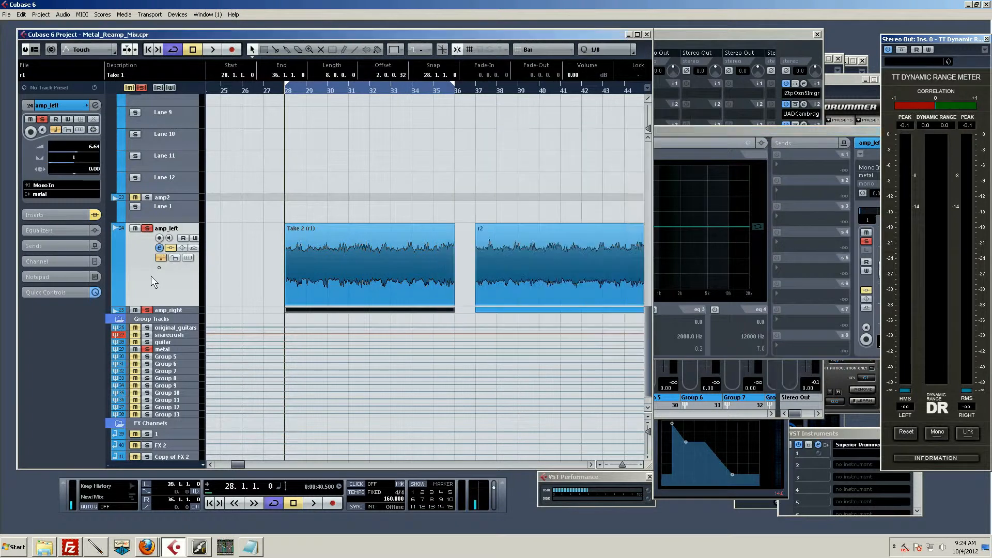
Take the DaTube insert on the amp_left mixer channel out of bypass, with its editor open beside the amp channels.
left_click(699, 32)
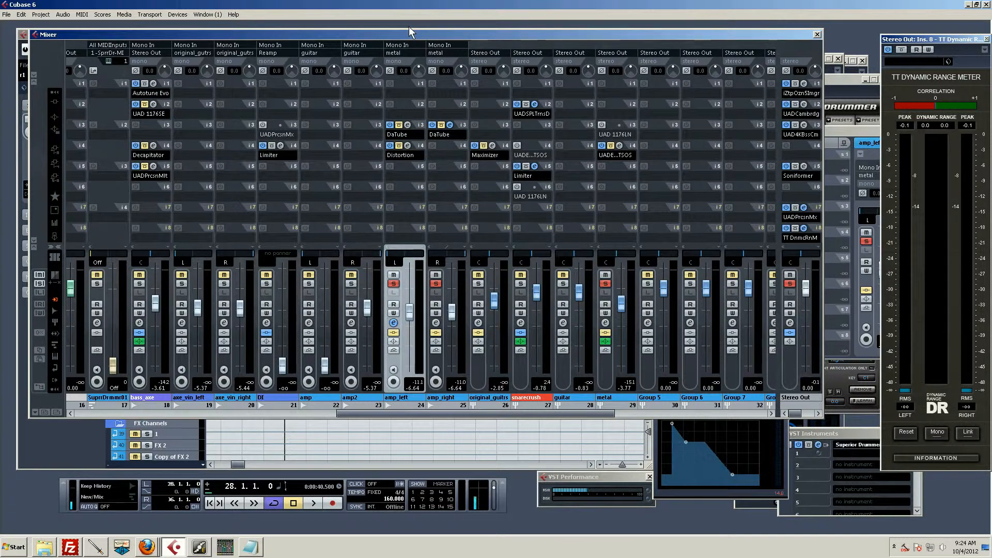
left_click_drag(407, 39, 421, 36)
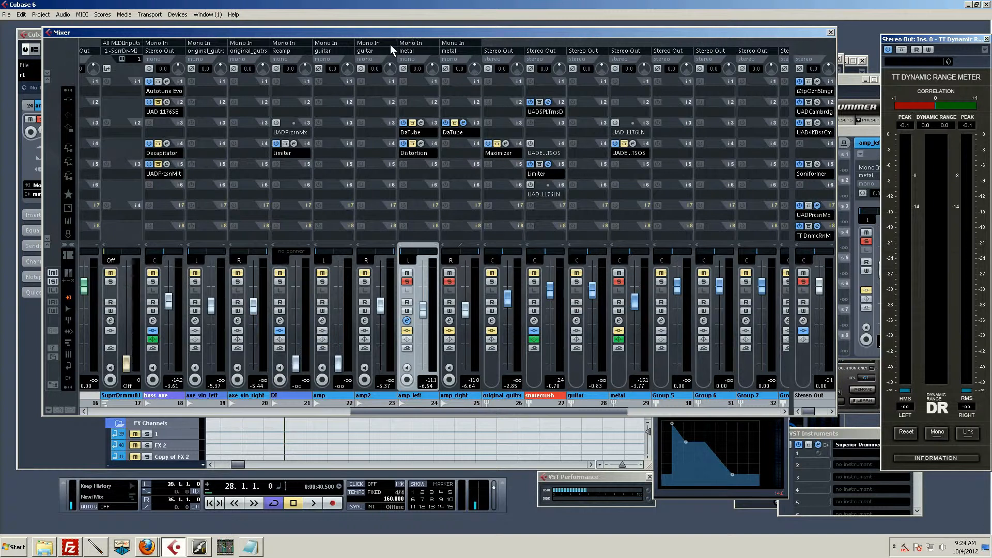
left_click_drag(404, 30, 391, 38)
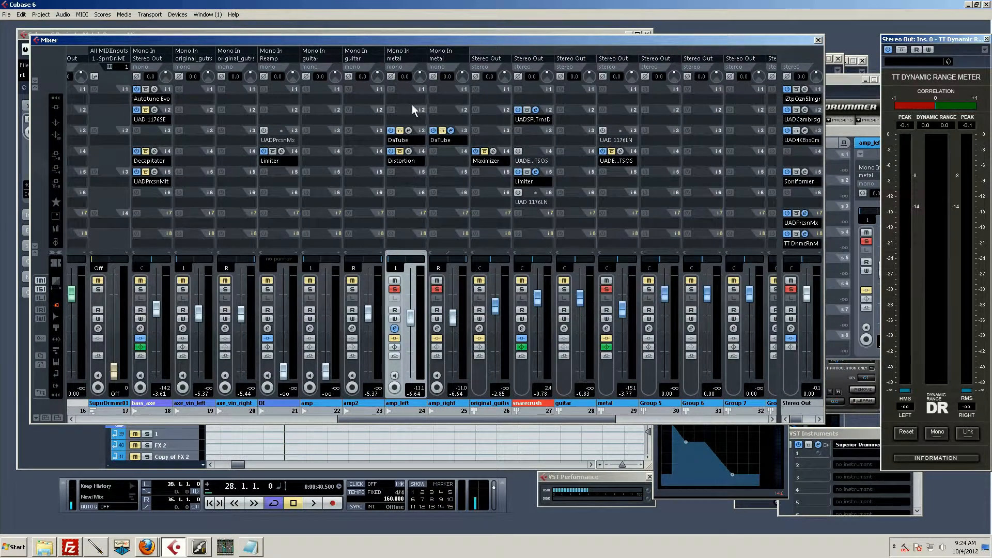
left_click(406, 130)
left_click_drag(560, 170, 682, 184)
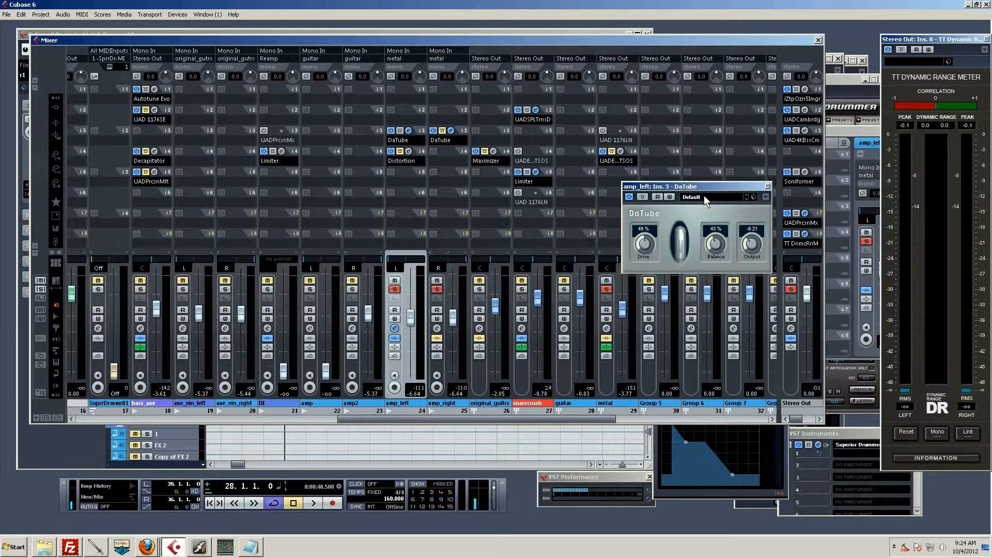
left_click_drag(705, 187, 754, 207)
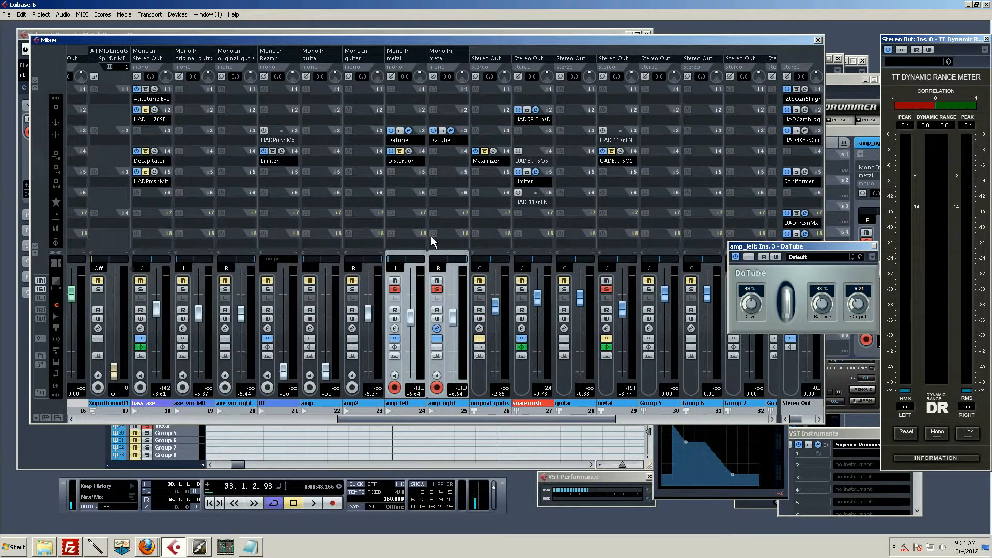
Bypass DaTube on the amp_left and amp_right channels and play the guitars to hear them without the effect.
left_click(442, 130)
left_click(400, 130)
key("space")
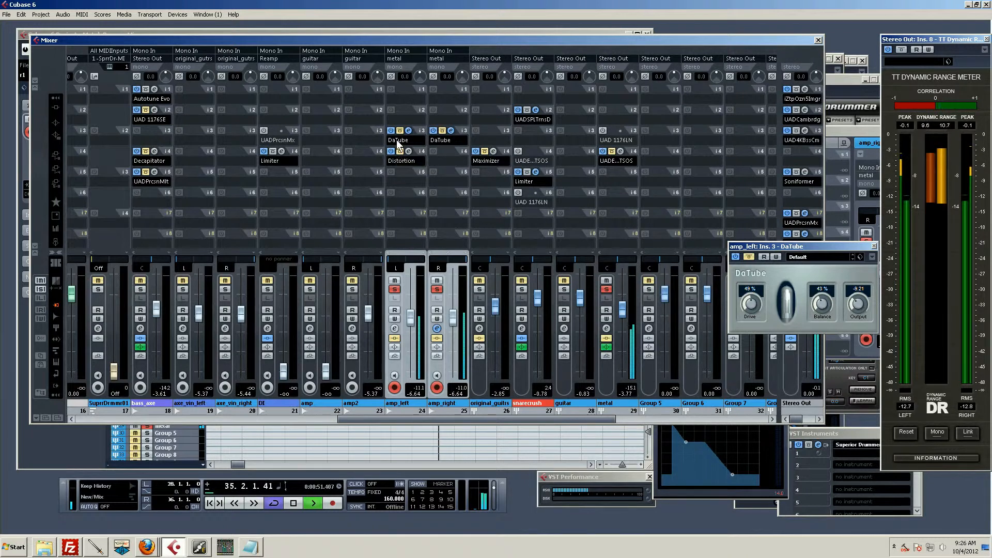
key("space")
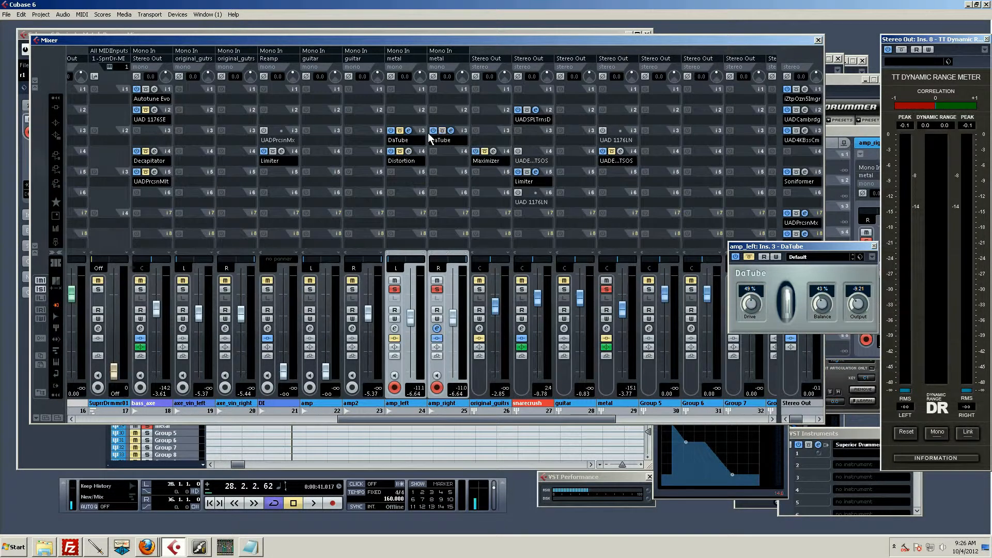
Raise the metal group fader to -1.14 during playback and compare the guitars with DaTube active and bypassed.
key("space")
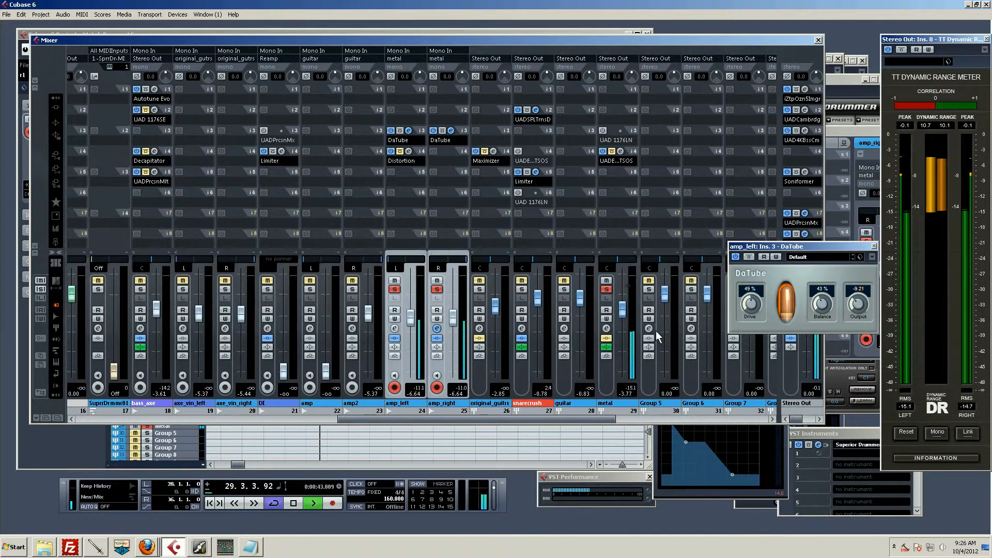
left_click_drag(622, 306, 625, 302)
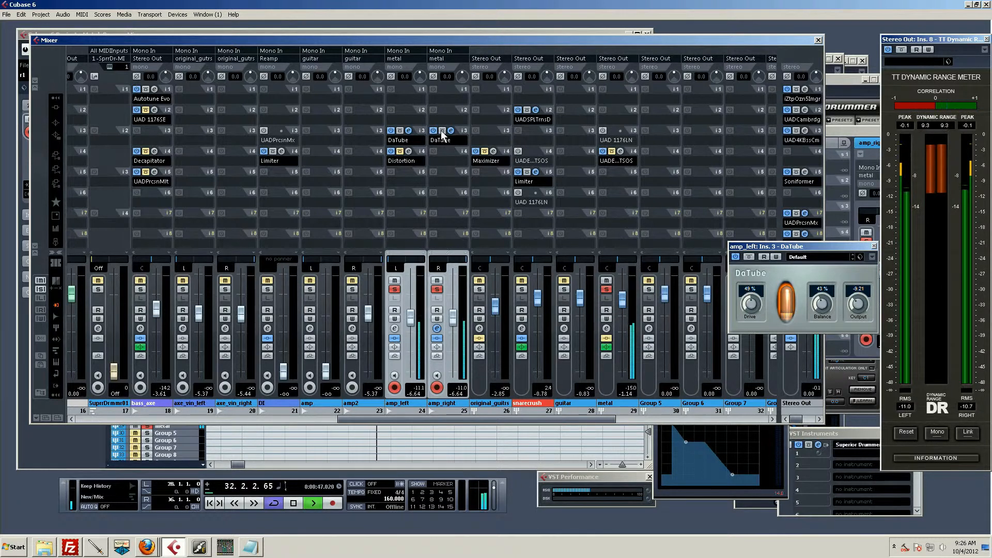
left_click(400, 131)
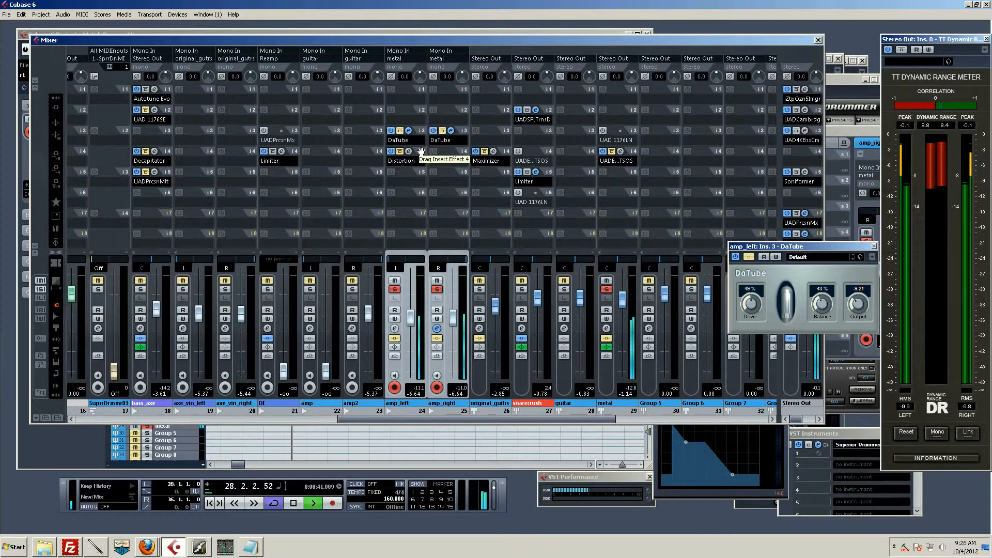
key("space")
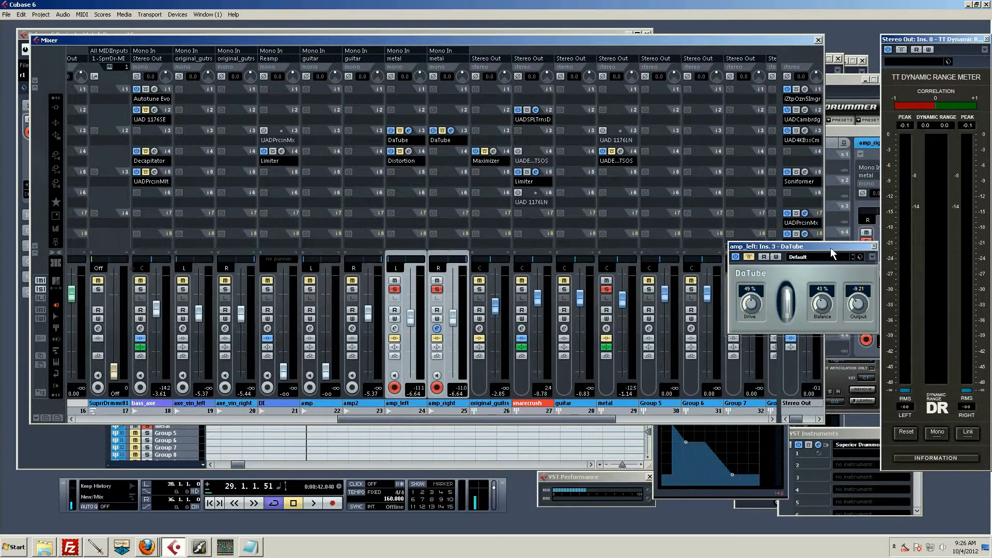
Reactivate DaTube on the amp_left and amp_right channels and play the guitars through it.
left_click_drag(830, 247, 819, 256)
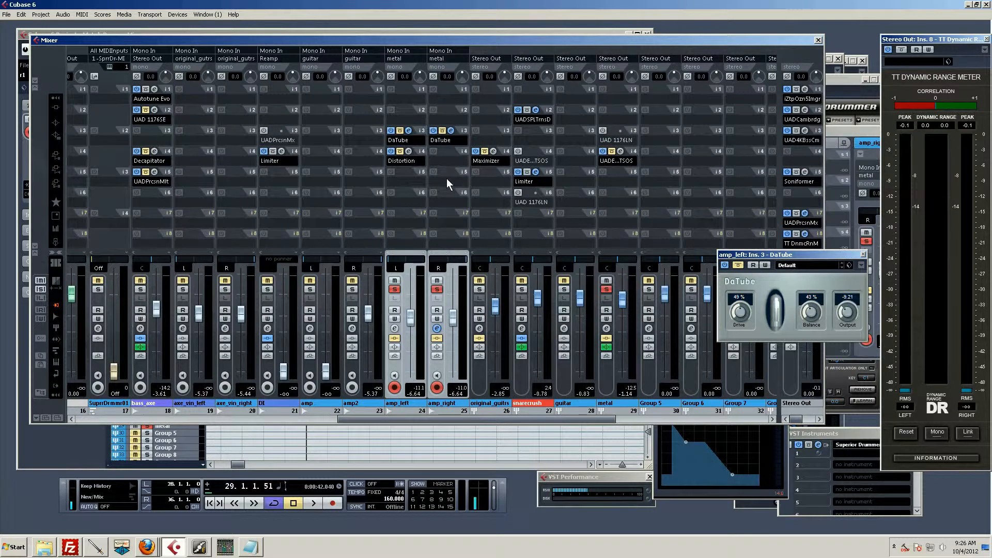
left_click(399, 130)
left_click(441, 131)
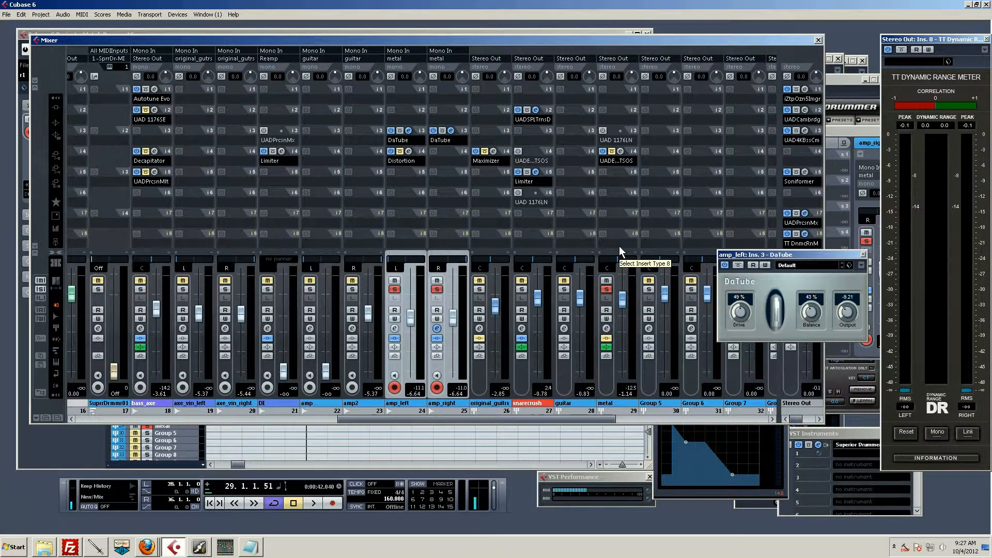
key("space")
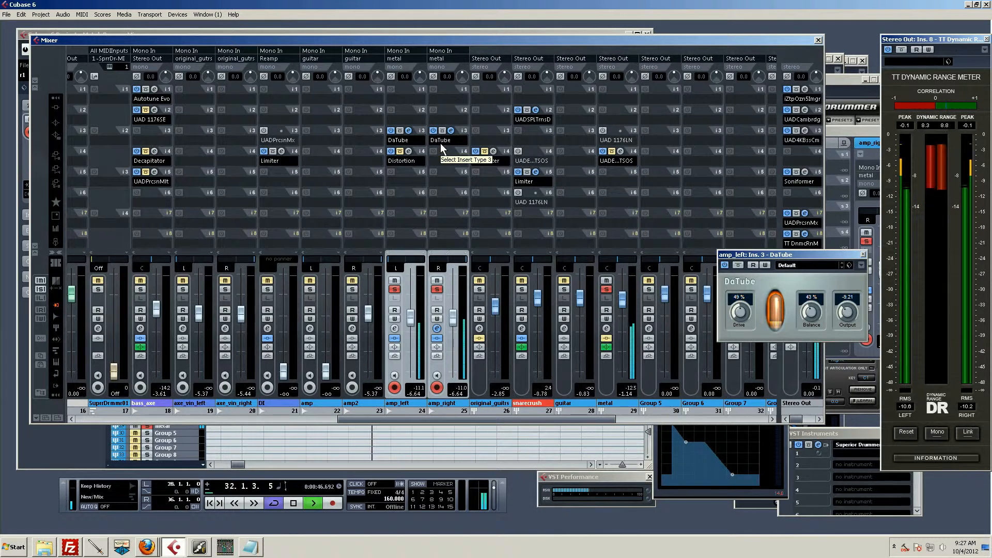
Stop playback and set the Balance of the amp_left DaTube to 40 %.
key("space")
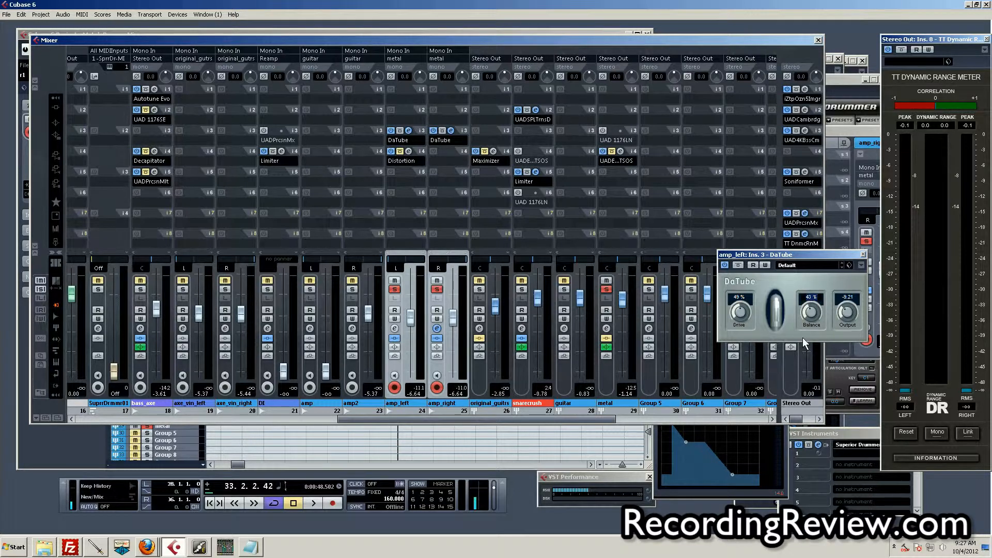
type("40")
key("Return")
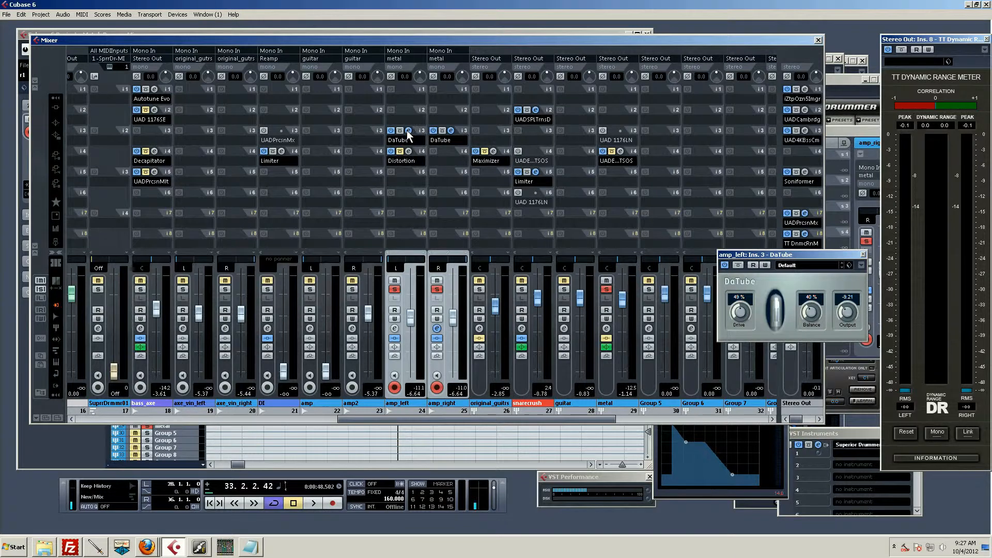
Set the Balance of the amp_right DaTube to 40 %.
left_click(451, 130)
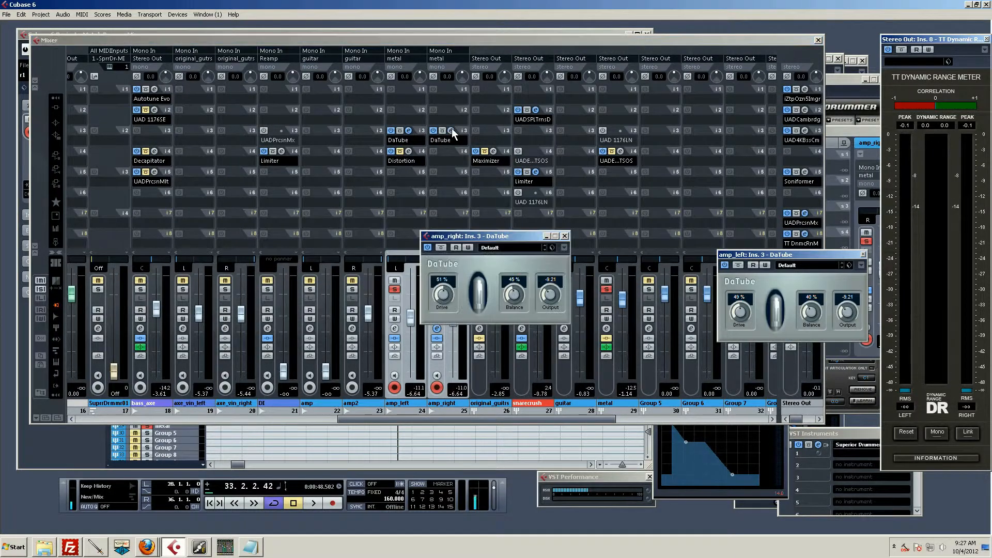
left_click(512, 280)
type("40")
key("Return")
Play the soloed guitars, comparing DaTube bypassed and active on amp_left and amp_right, and close the amp_left DaTube window.
key("space")
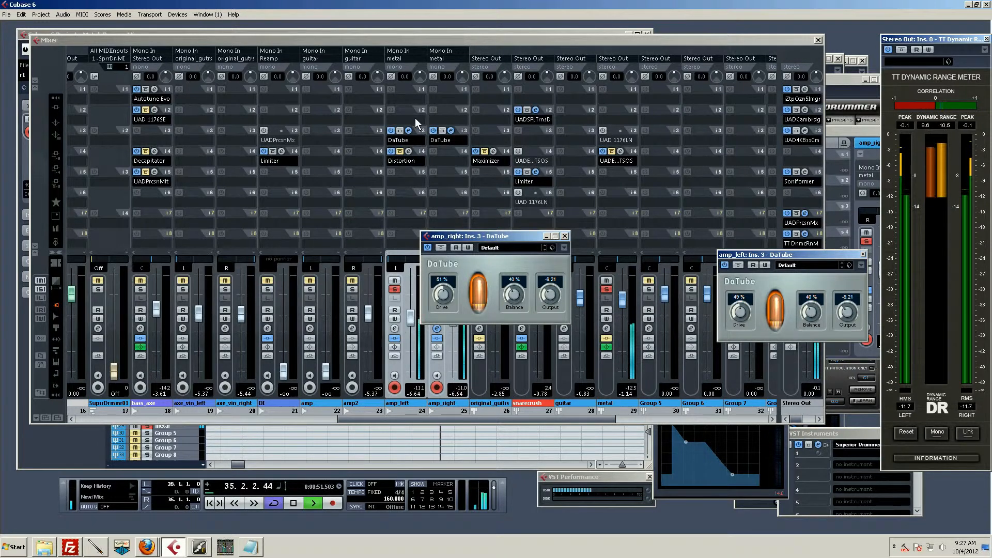
left_click(442, 130)
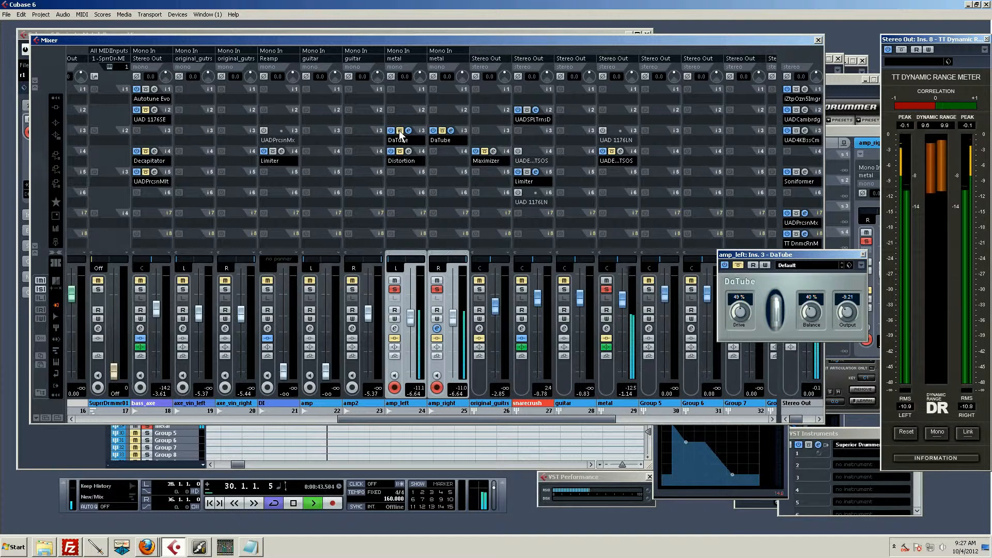
key("space")
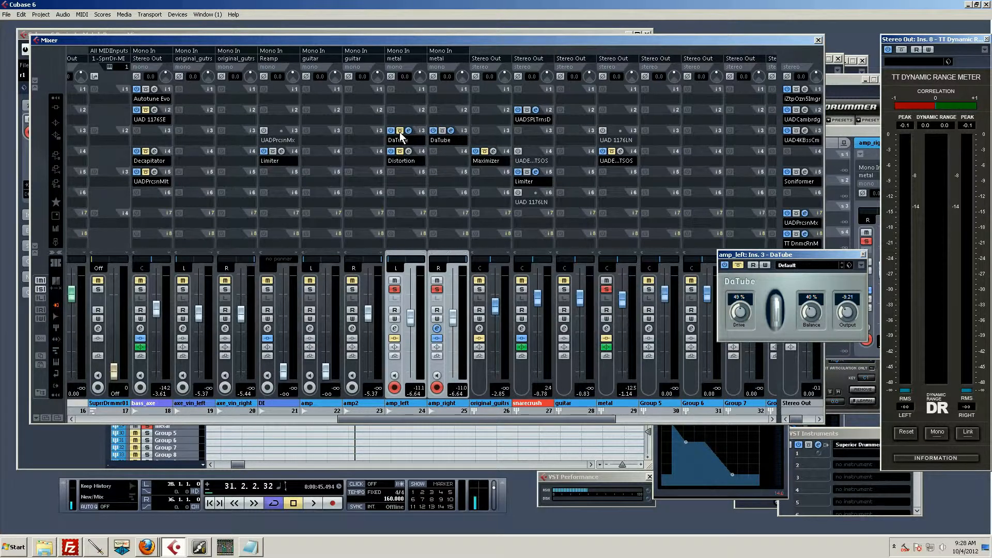
key("space")
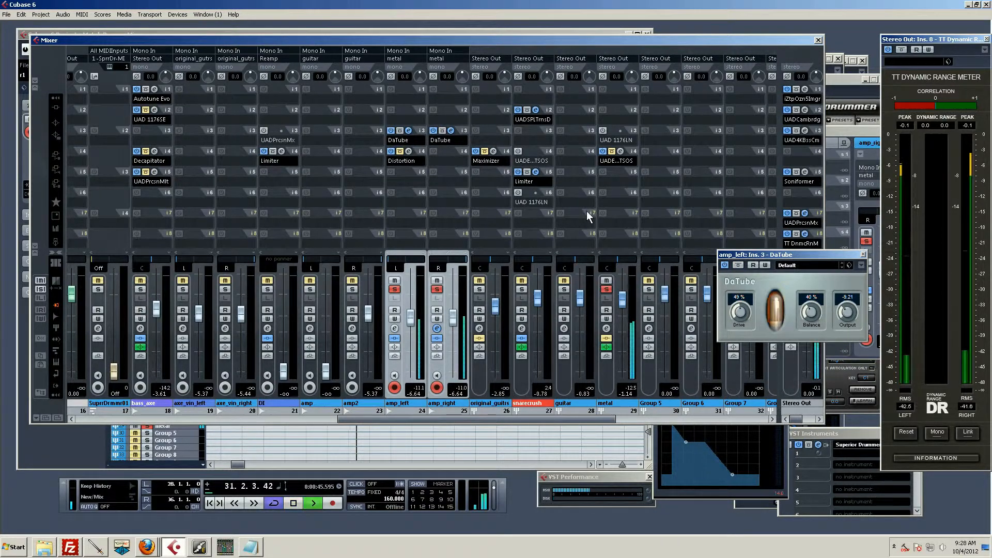
left_click(863, 255)
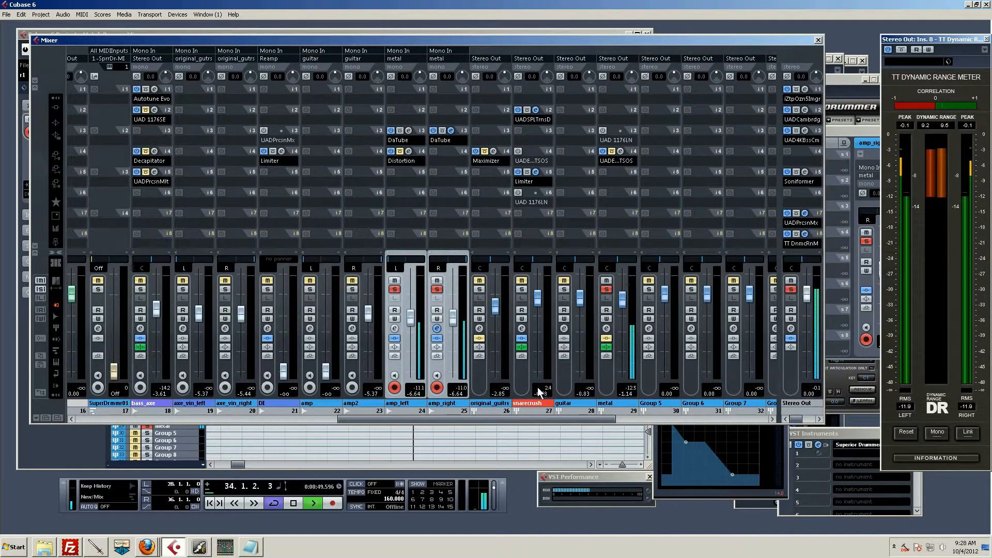
key("space")
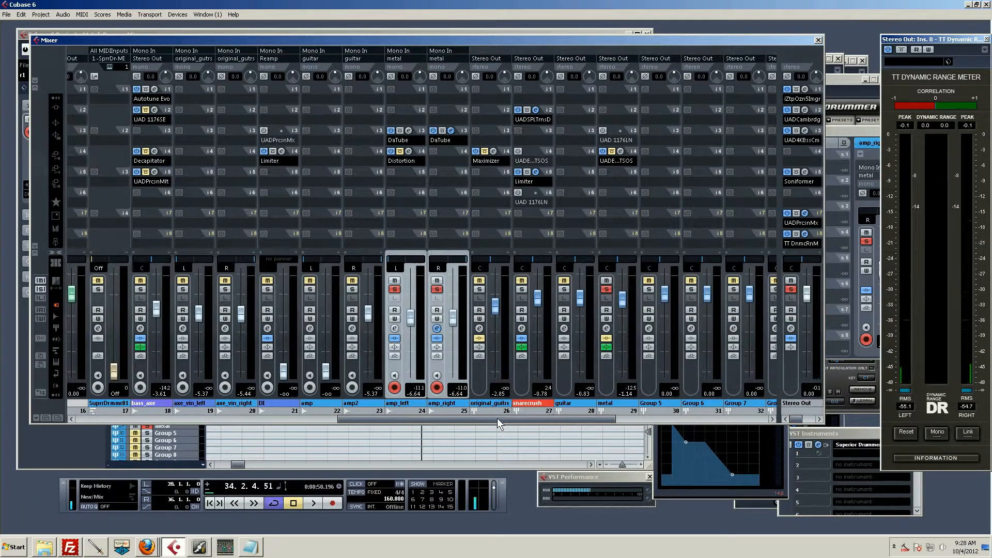
Solo the FX 2 and Copy of FX 2 channels and inspect the settings of their MonoDelay inserts.
left_click_drag(497, 417, 519, 420)
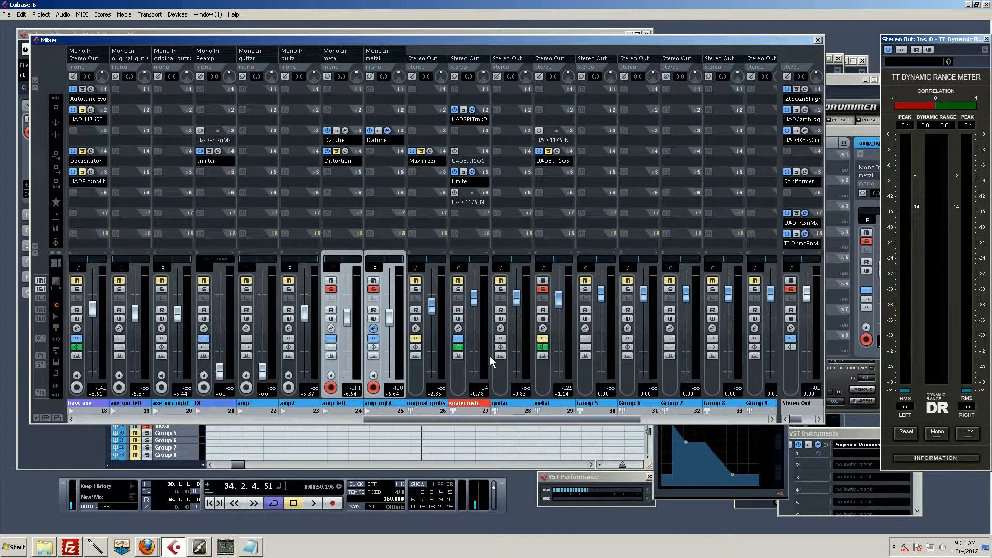
left_click_drag(583, 420, 710, 405)
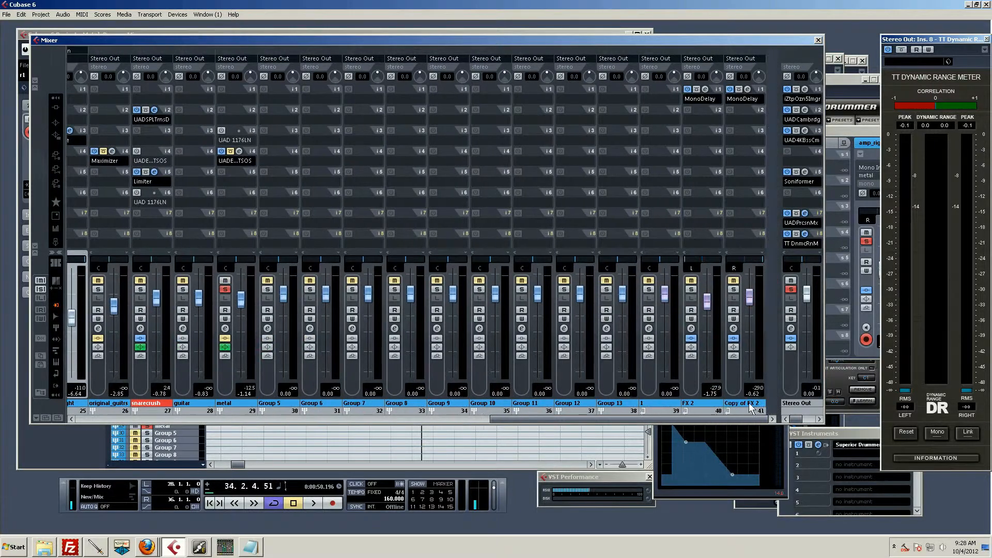
left_click(696, 290)
left_click(705, 89)
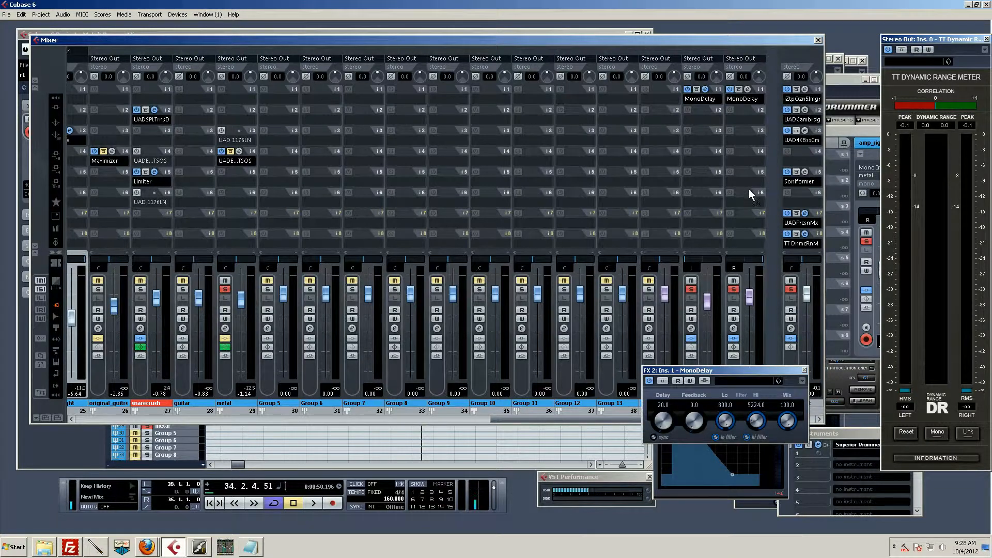
left_click(748, 89)
left_click(806, 368)
left_click(804, 370)
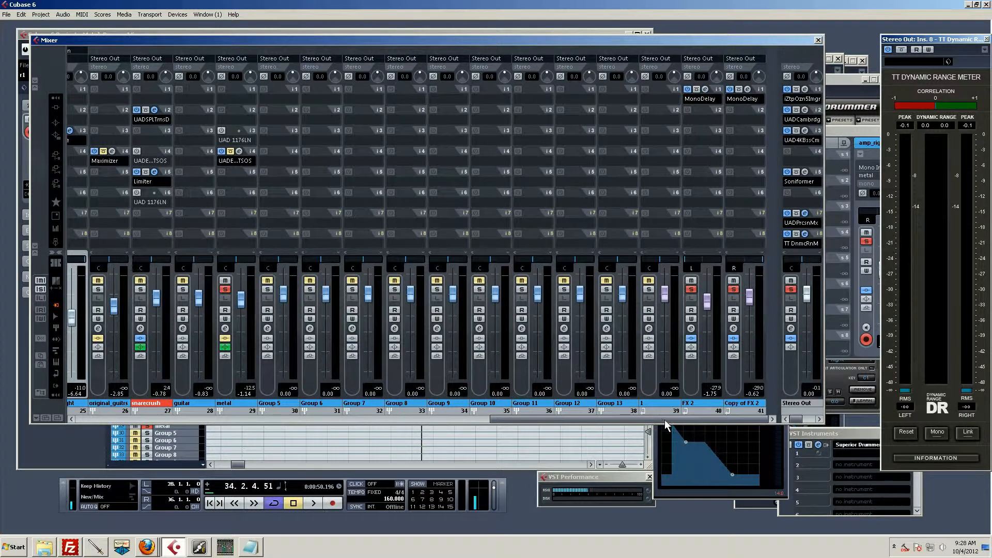
Show the channel sends, play the guitars dry, and activate the metal group's sends to FX 2 and Copy of FX 2.
left_click_drag(665, 422, 539, 387)
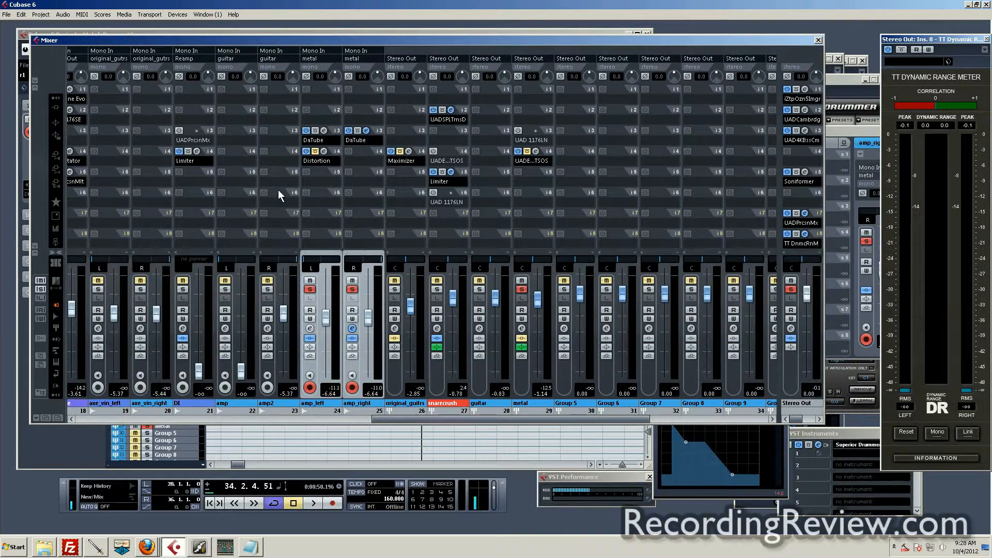
key("s")
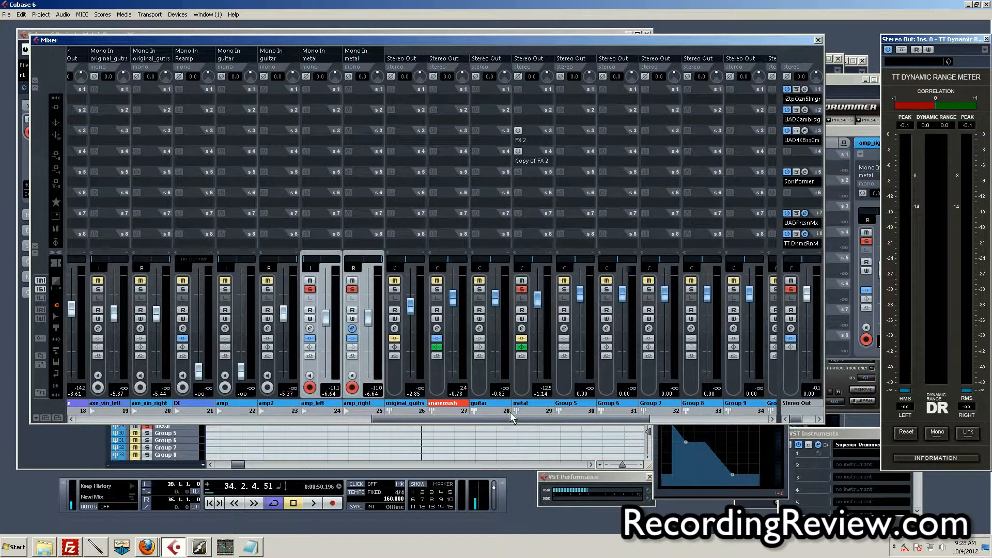
key("space")
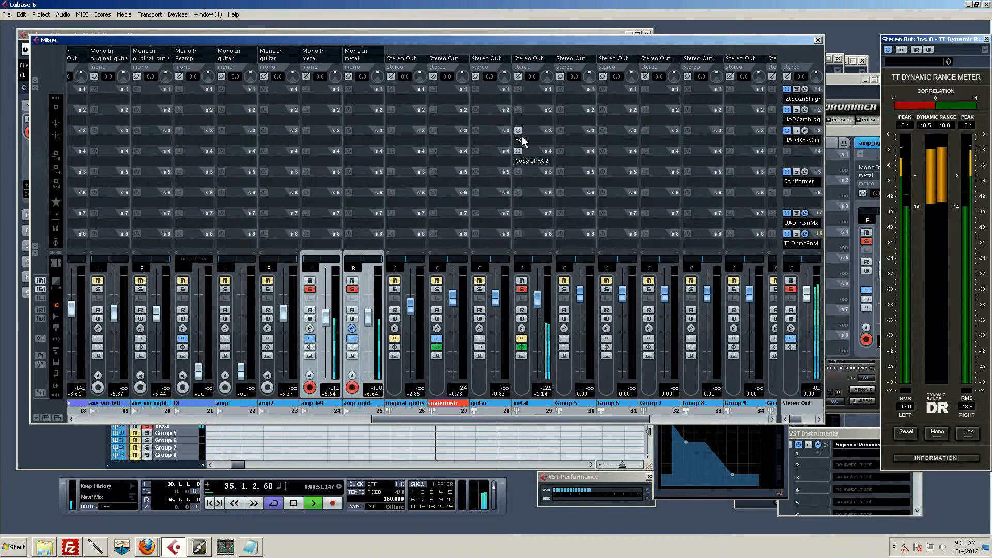
key("space")
left_click(518, 130)
left_click(517, 151)
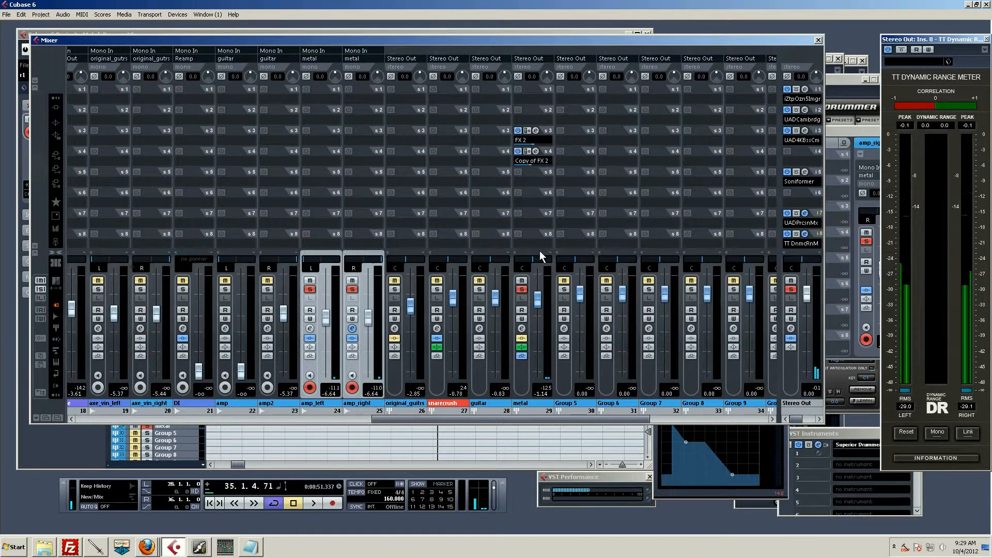
Play the guitars with the delay sends and unsolo FX 2 and Copy of FX 2 to compare without them.
left_click_drag(540, 420, 566, 413)
key("space")
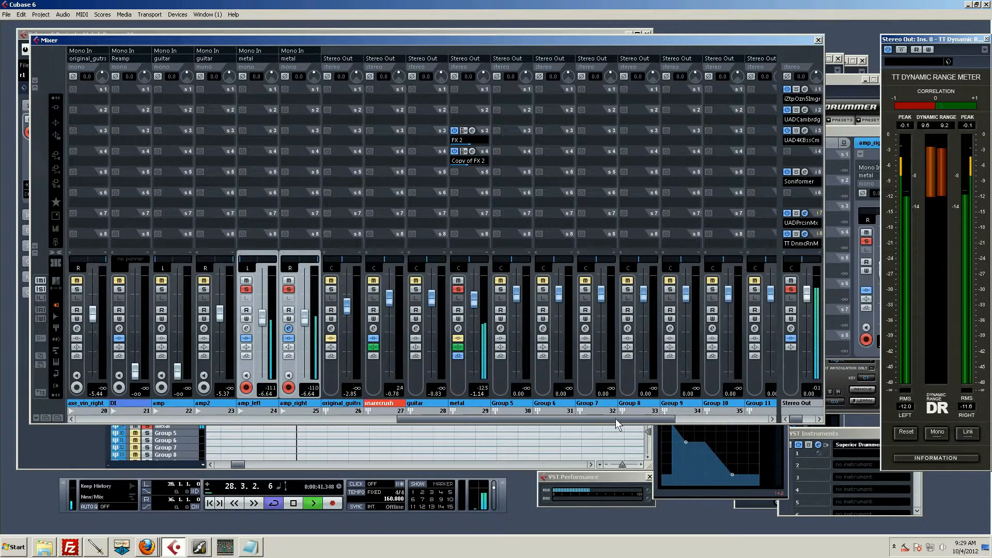
left_click_drag(615, 419, 708, 418)
left_click(692, 292)
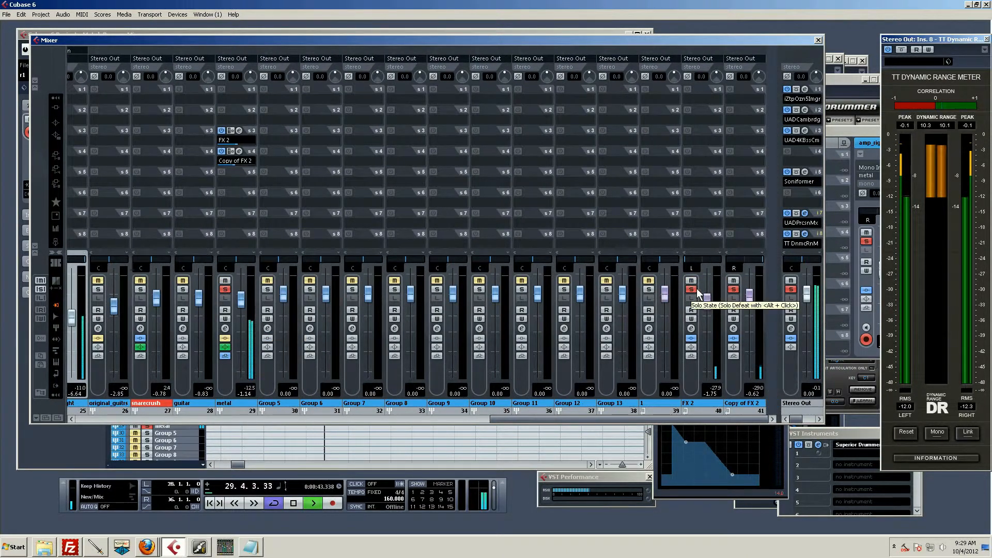
left_click(736, 289)
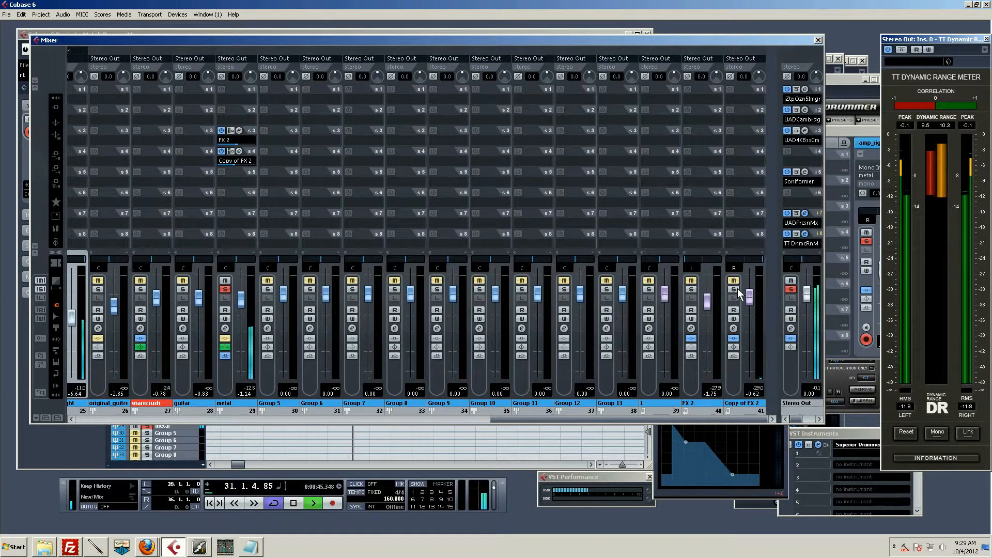
key("space")
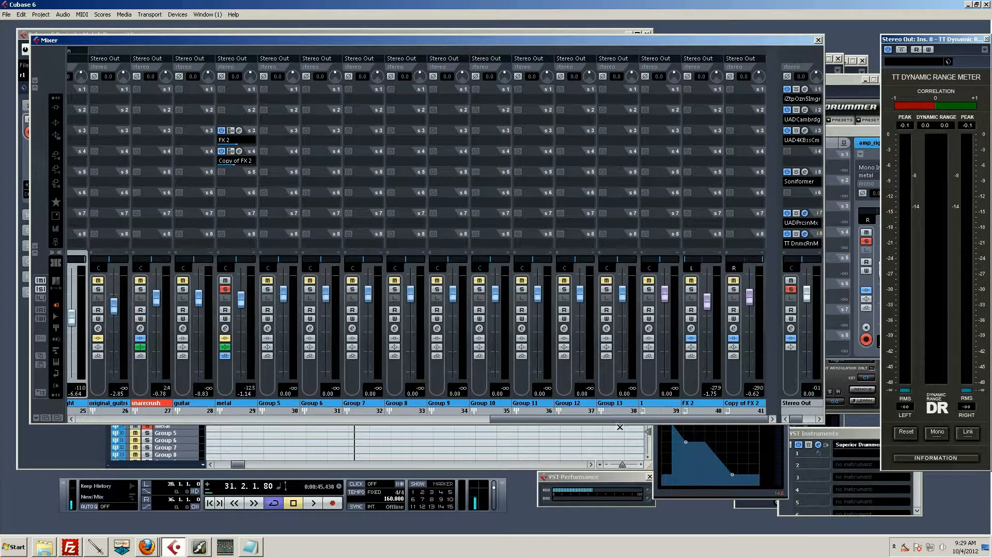
Resume playback and solo FX 2 and Copy of FX 2 again to hear the guitars with the delays.
left_click_drag(613, 418, 493, 423)
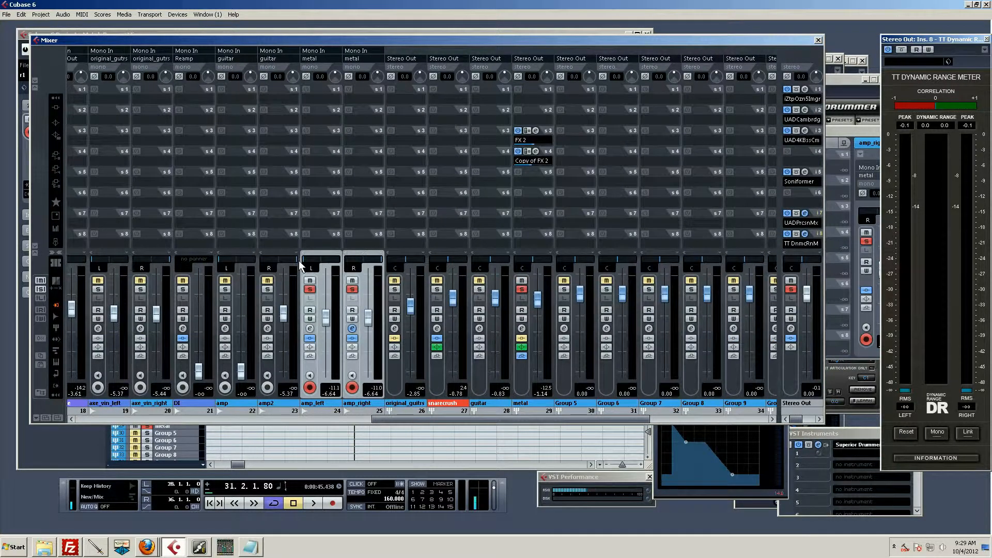
left_click_drag(491, 422, 708, 433)
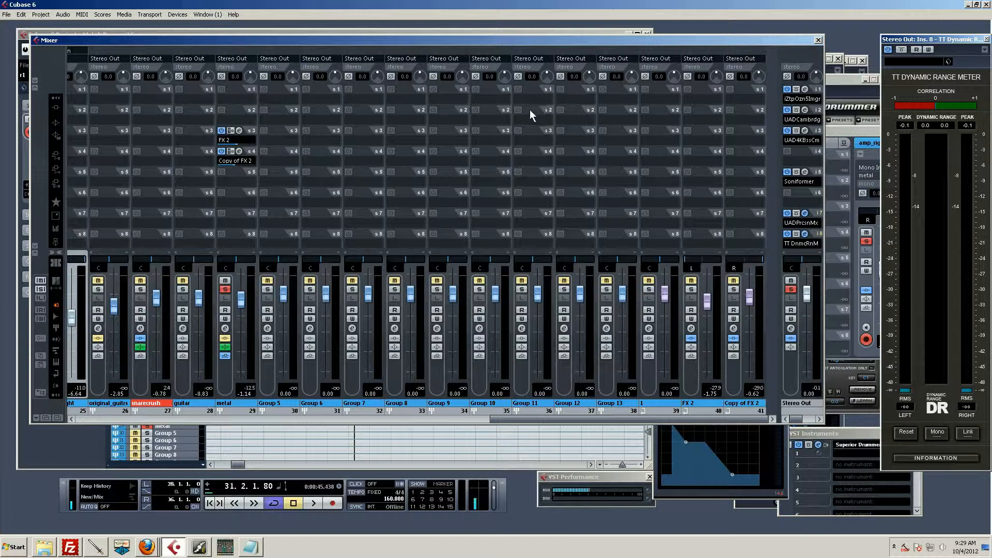
key("space")
left_click(690, 289)
left_click(733, 289)
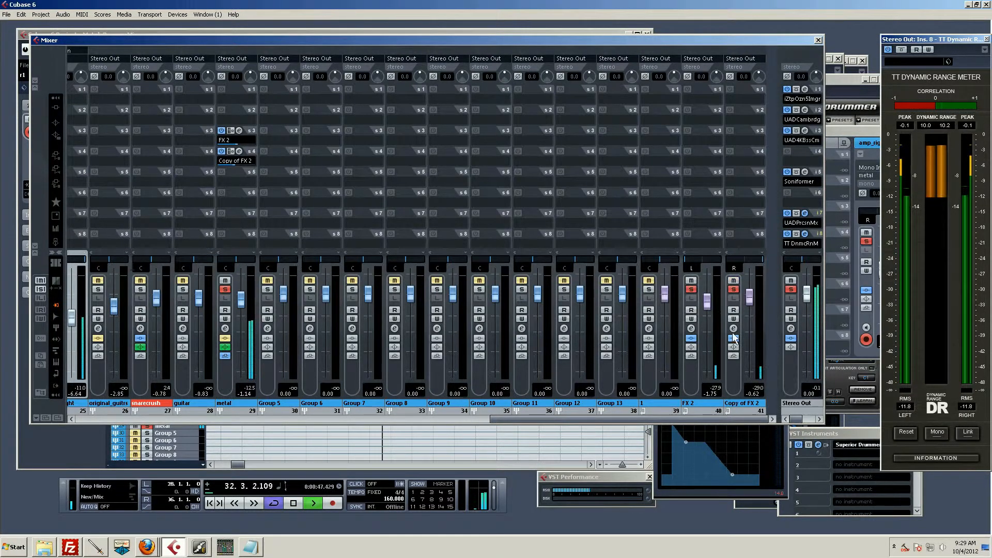
Adjust the metal group's send levels to FX 2 and Copy of FX 2 and audition the delayed guitars.
left_click(236, 166)
left_click(243, 163)
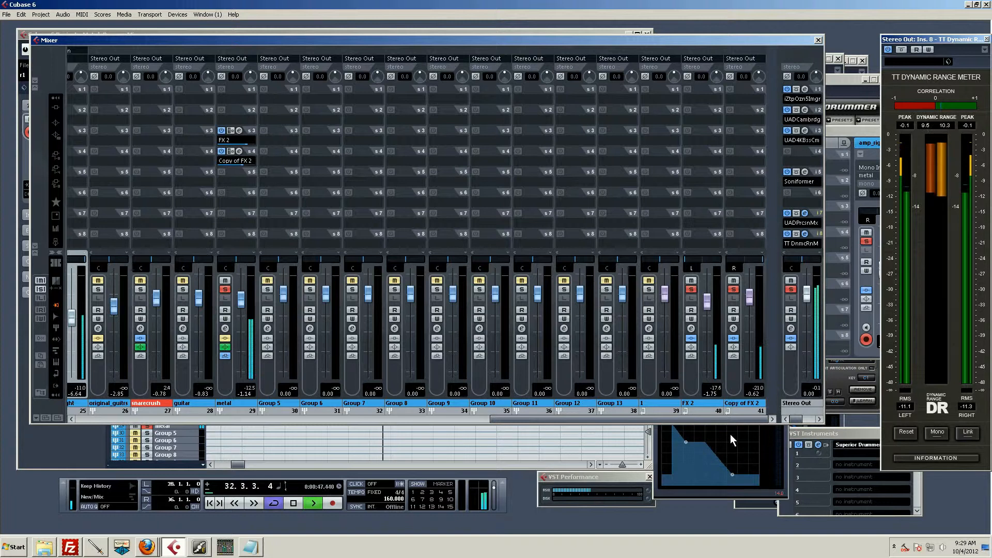
key("space")
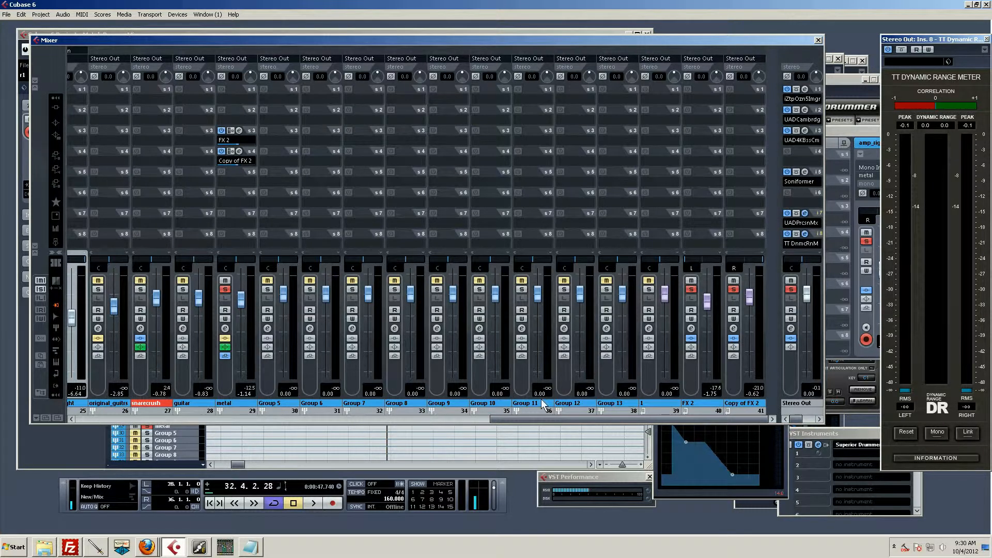
key("space")
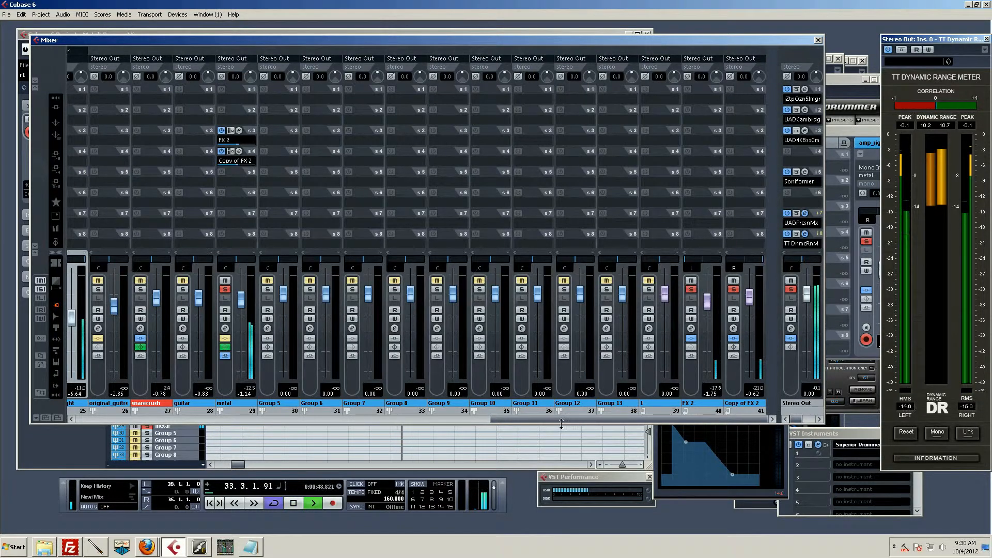
key("space")
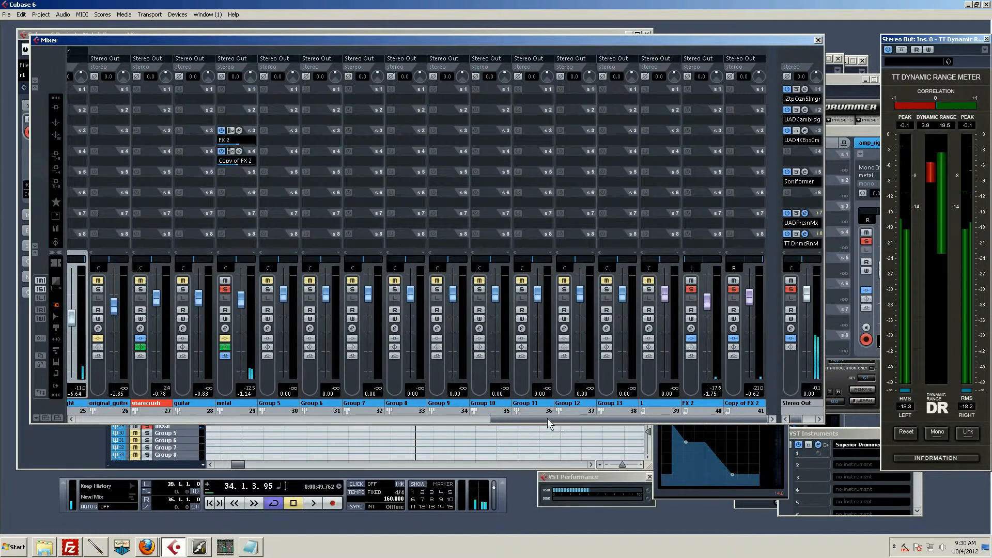
Clear the solos and mutes so that the full mix plays with the delayed guitars, and listen to it.
left_click_drag(543, 421, 510, 418)
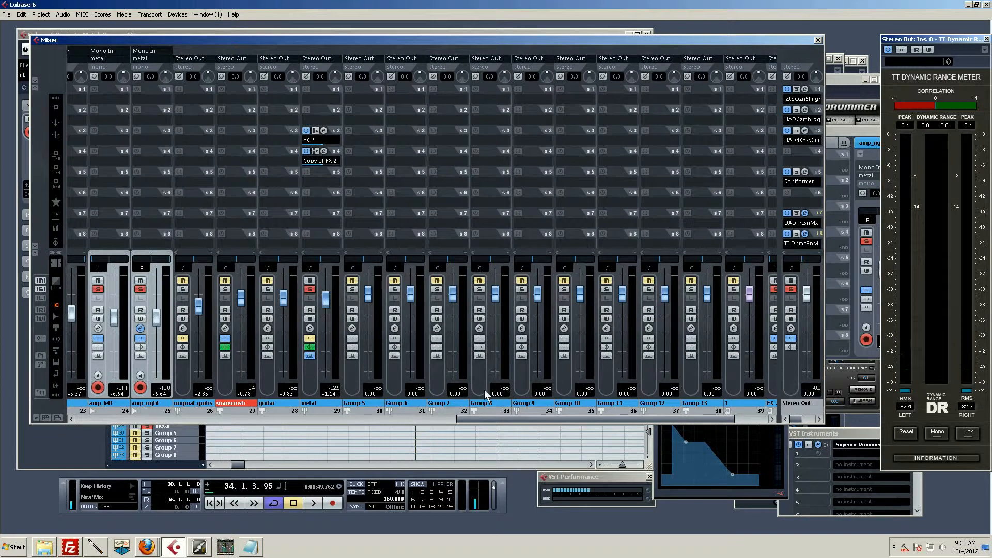
left_click_drag(579, 418, 342, 416)
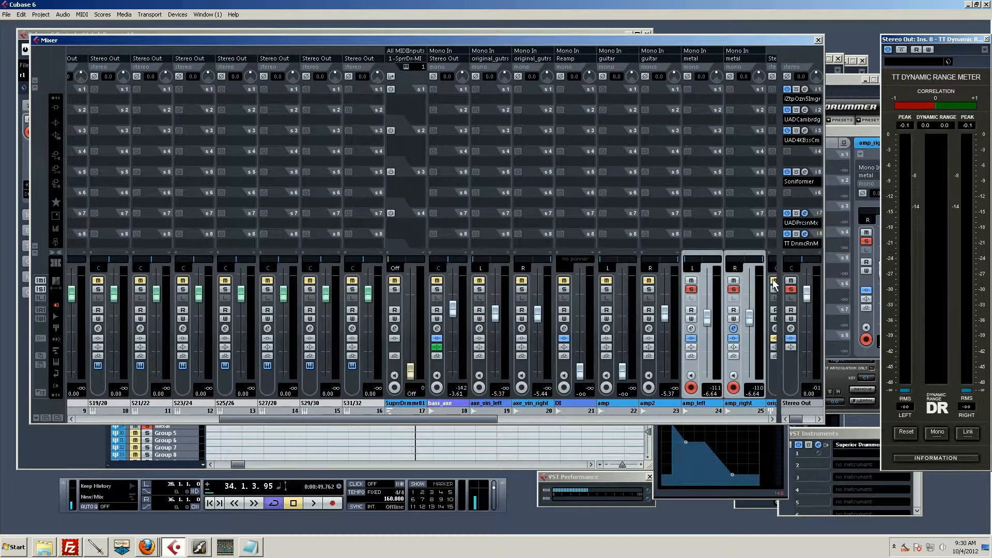
left_click(792, 290)
key("space")
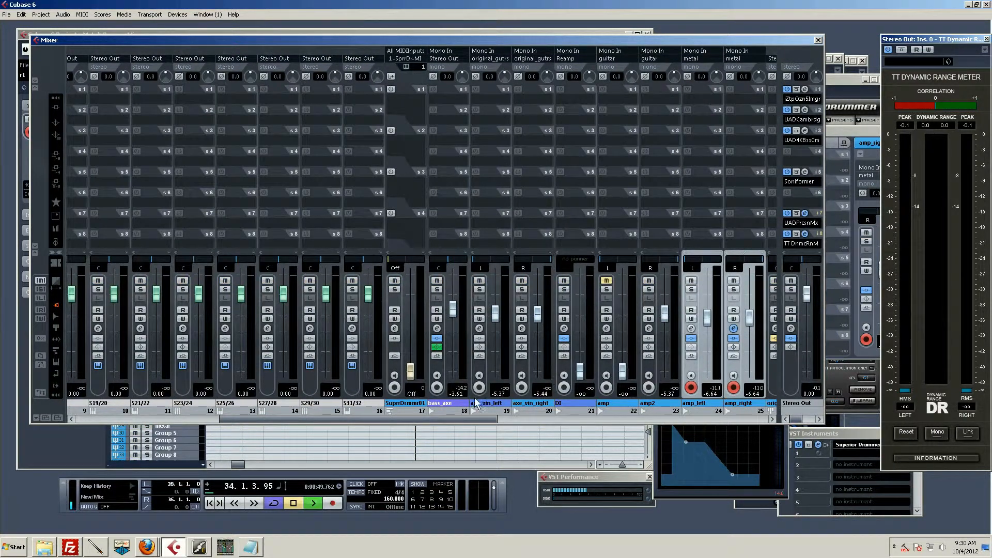
left_click_drag(426, 416, 560, 412)
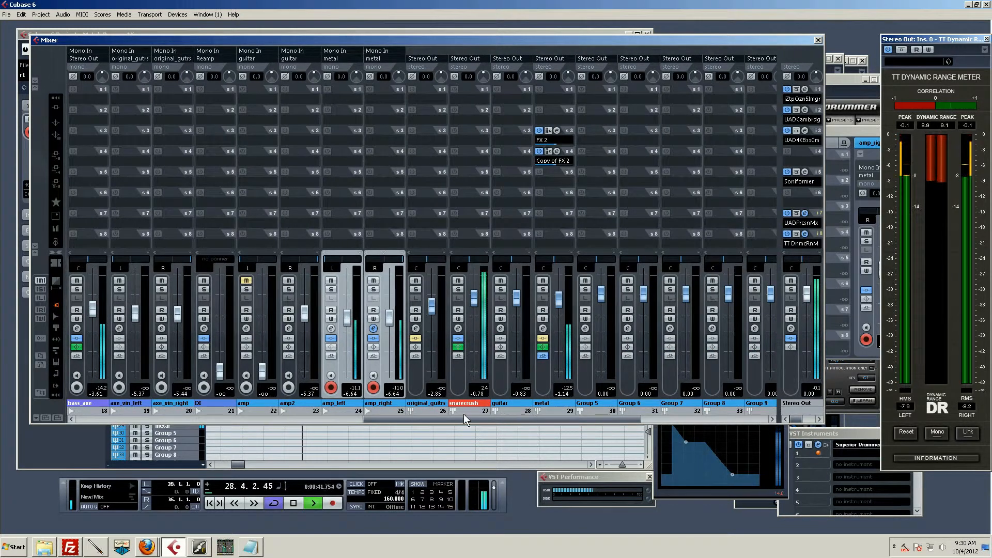
key("space")
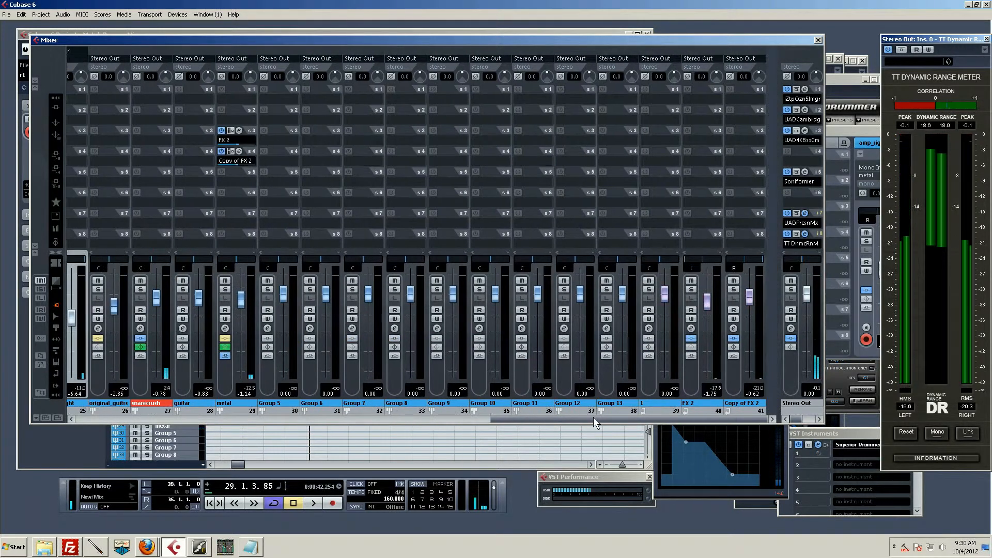
Mute the bass_axe channel and play the mix without the bass, bringing the metal group's delay sends into view.
left_click_drag(463, 420, 361, 419)
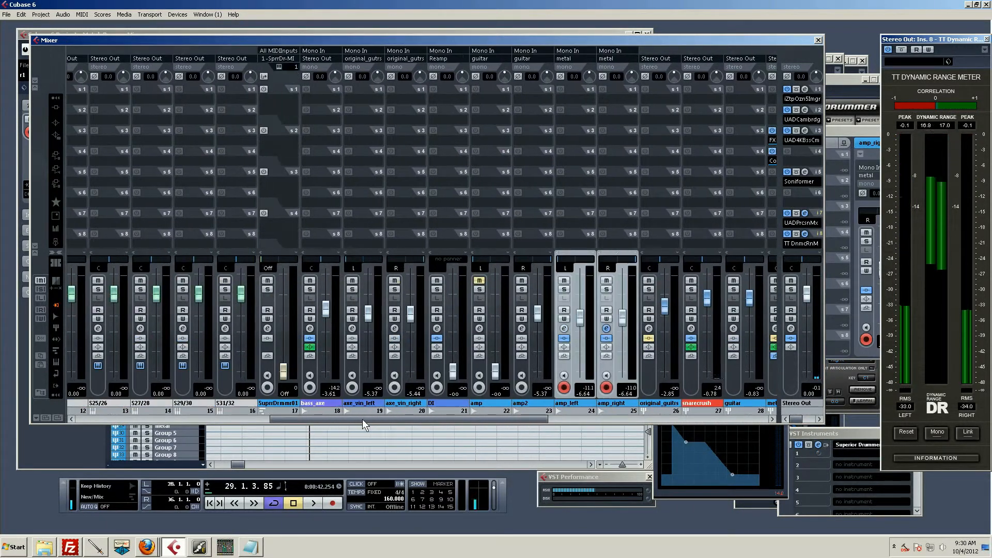
left_click(310, 280)
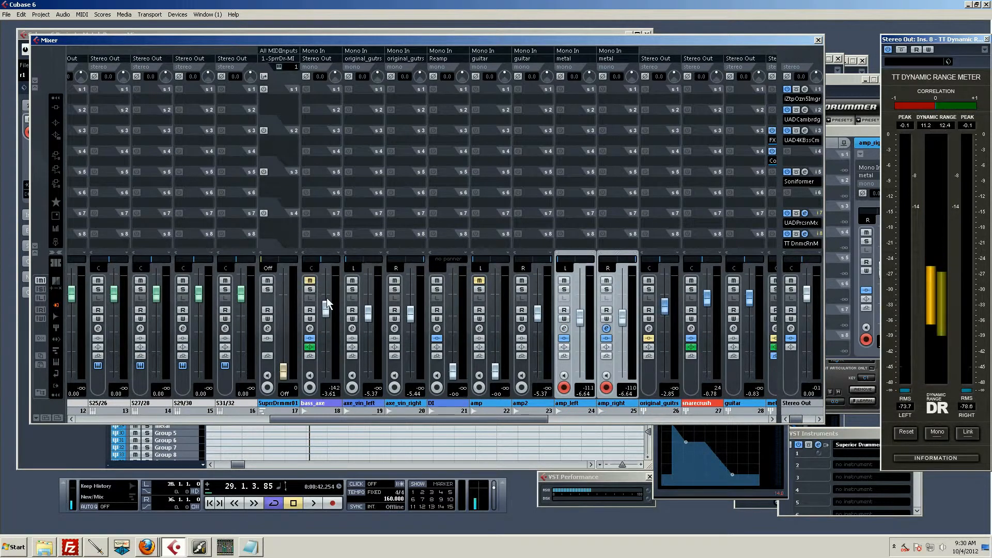
key("space")
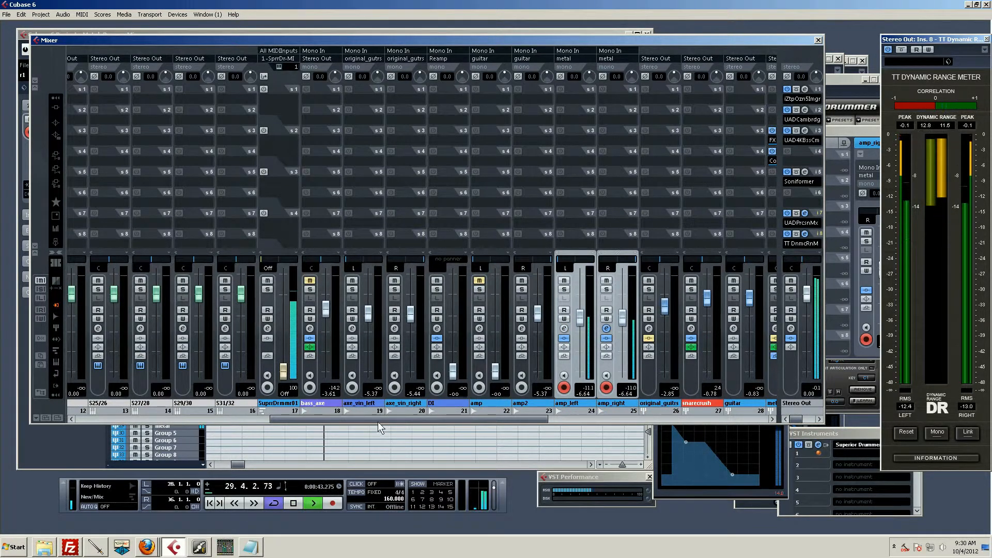
left_click_drag(377, 422, 672, 417)
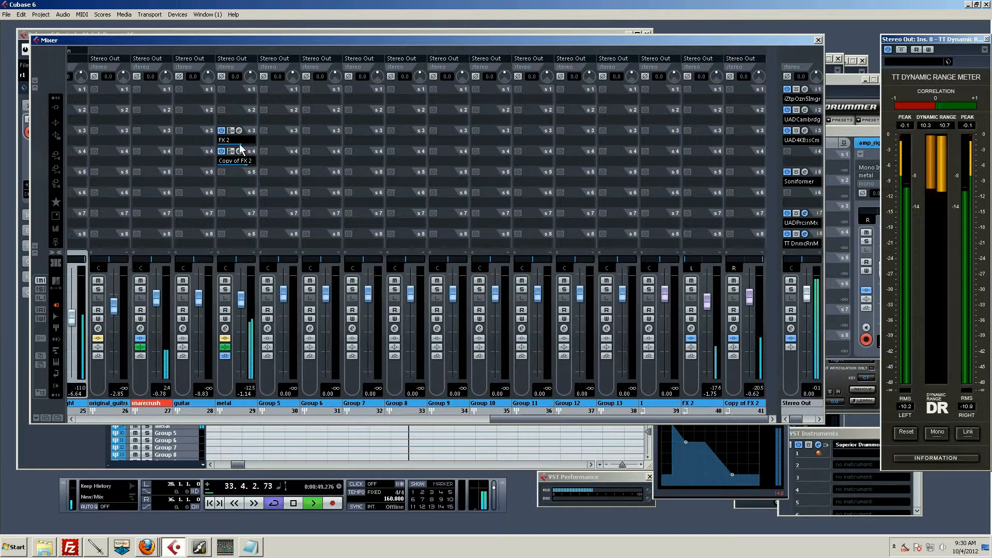
Check the destination options of the metal group's Copy of FX 2 send, leave the routing as it is, and stop playback.
left_click(243, 163)
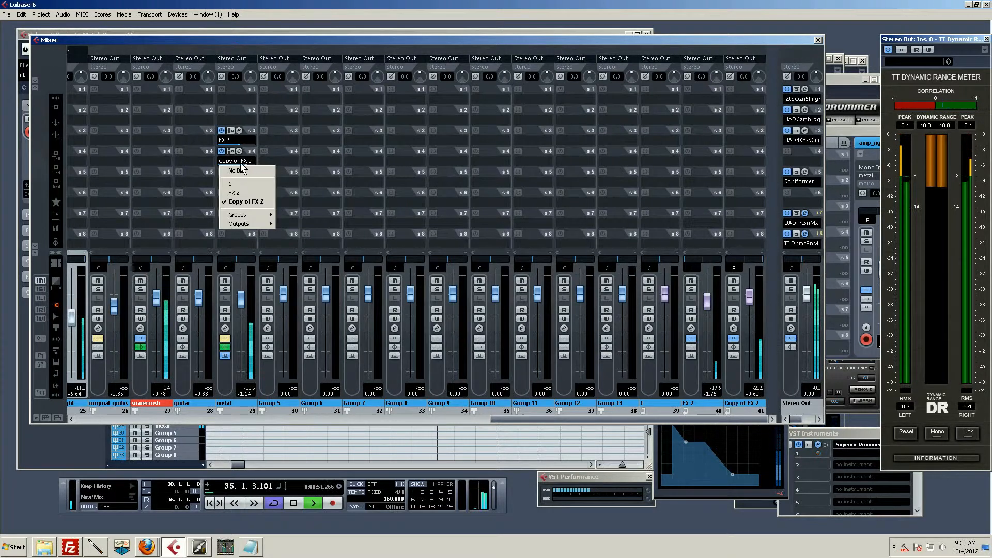
left_click(250, 152)
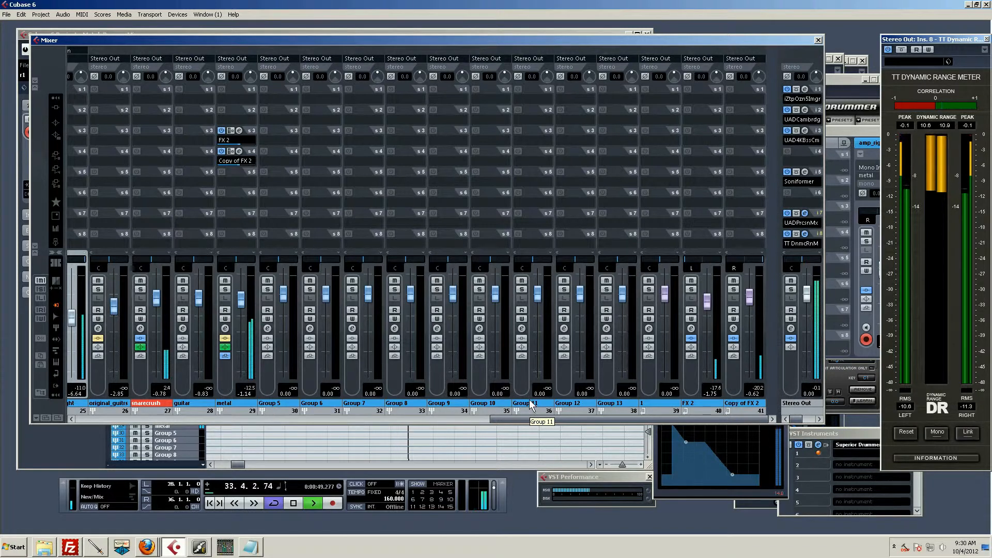
key("space")
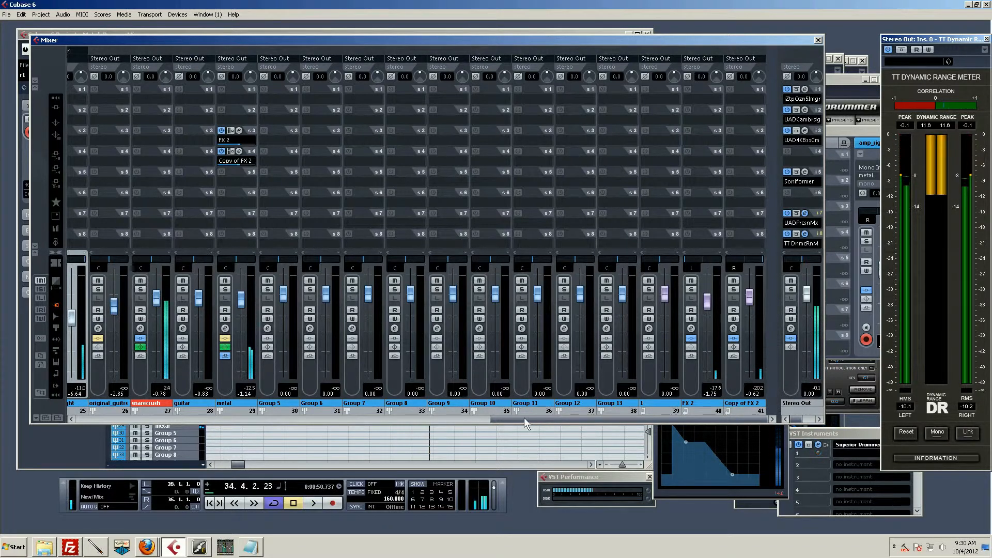
Add a stereo FX channel track with no effect to the project.
left_click(100, 447)
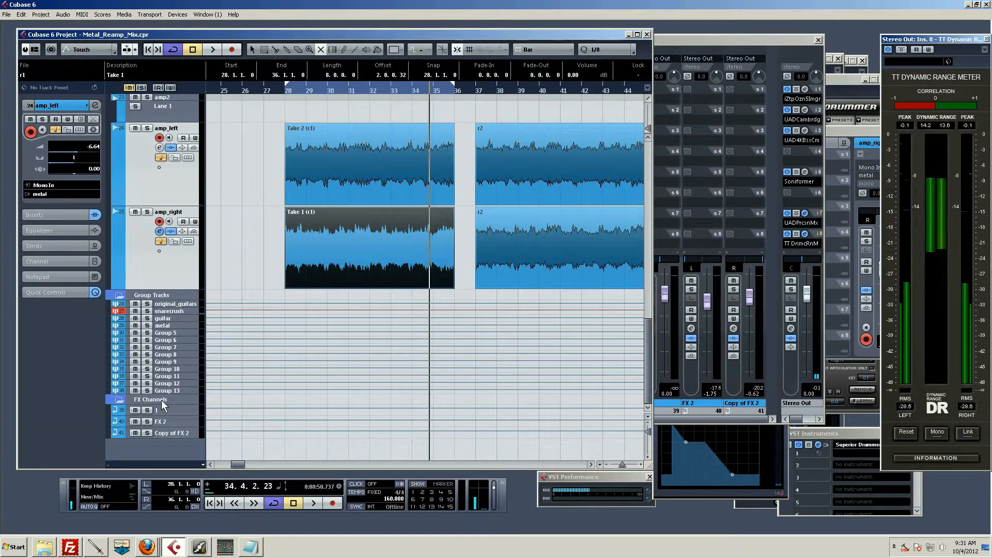
right_click(179, 450)
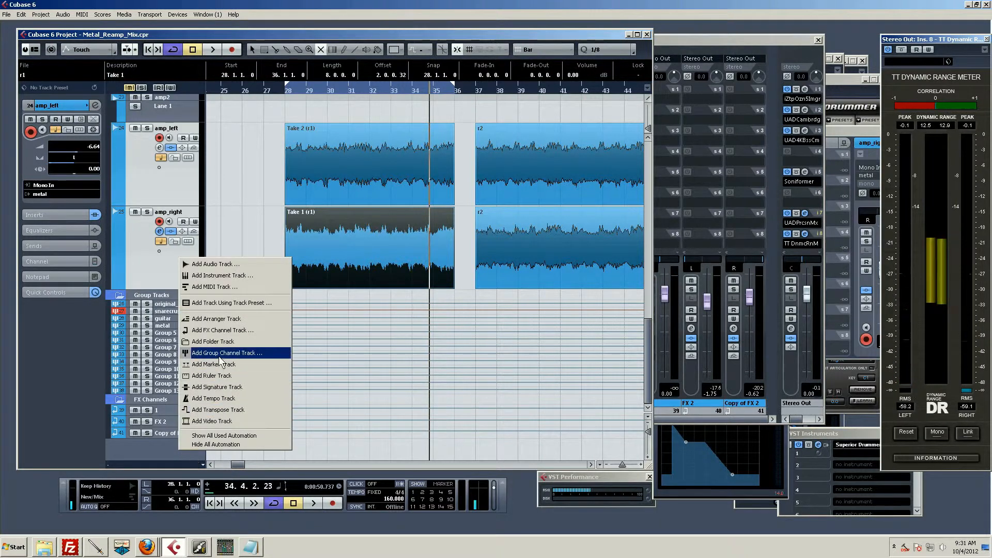
left_click(220, 331)
left_click(422, 285)
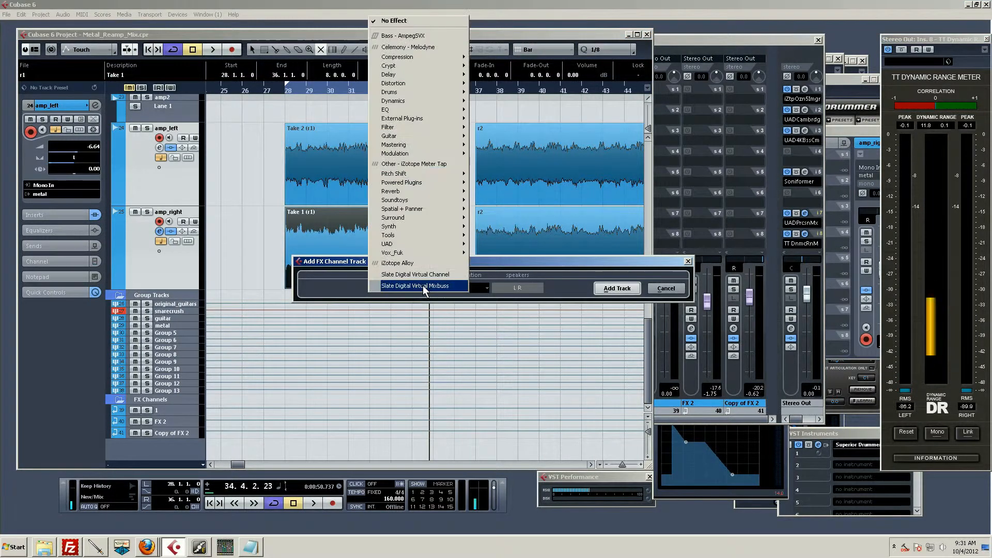
mouse_move(455, 186)
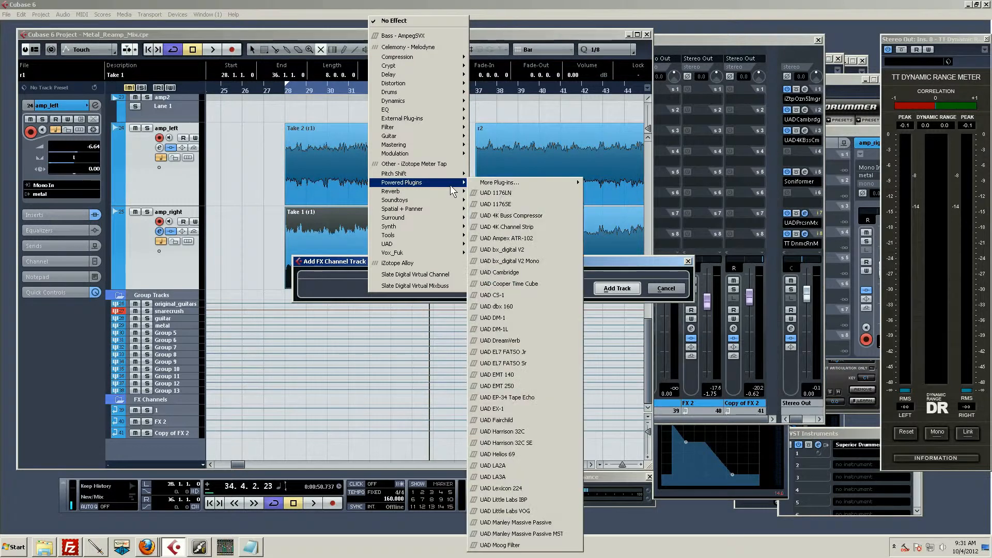
left_click(644, 268)
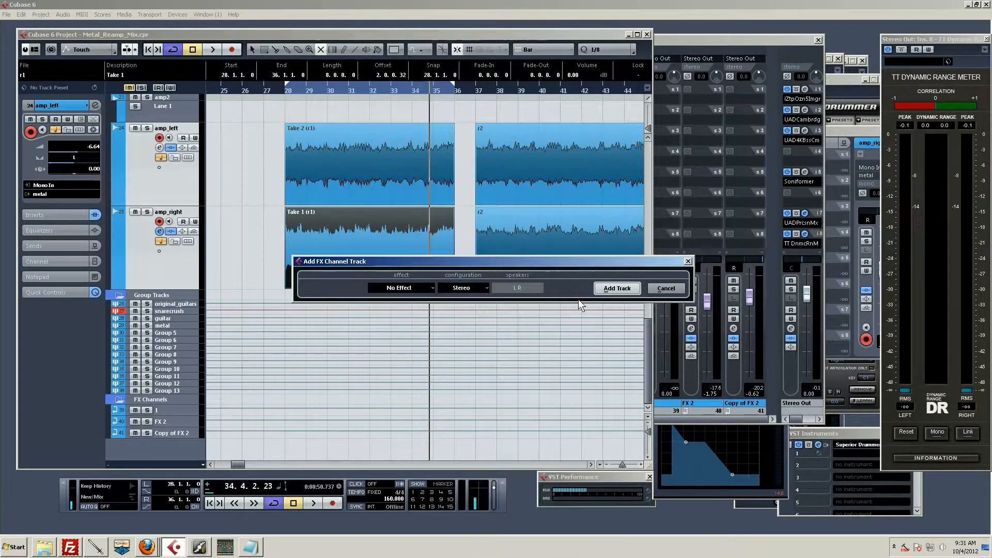
left_click(615, 288)
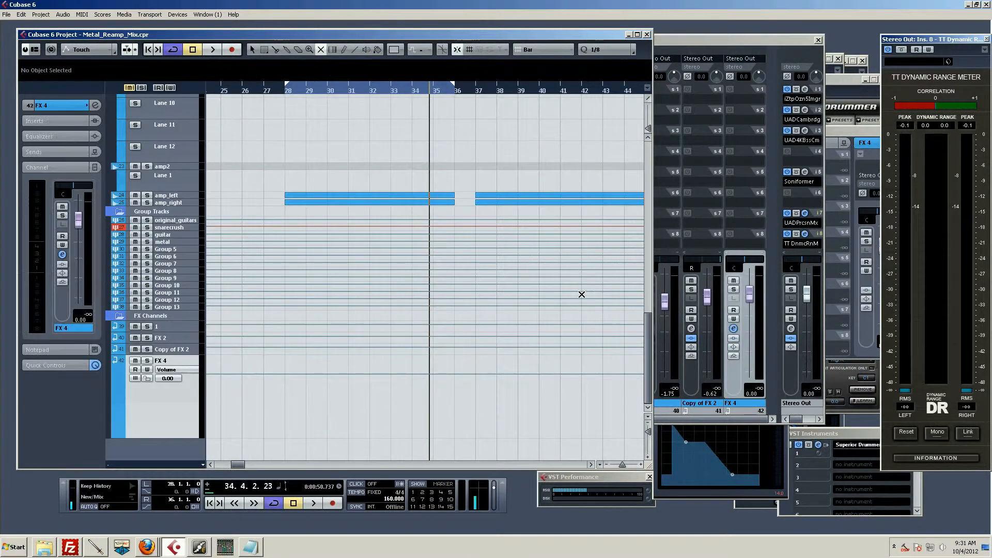
Load the saved channel settings PCM60Room.vmx onto the new FX channel and name the channel PCM60.
left_click(699, 420)
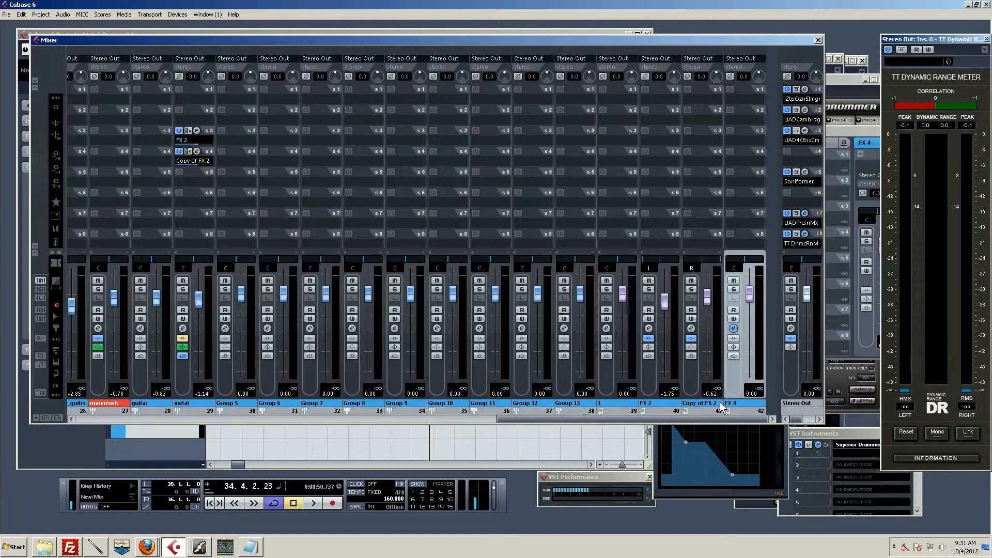
right_click(734, 371)
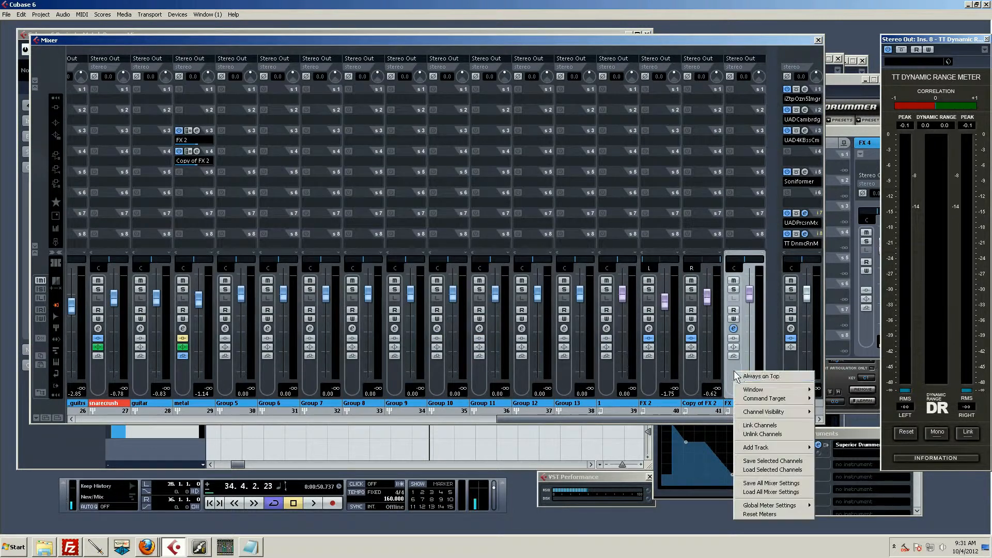
left_click(775, 470)
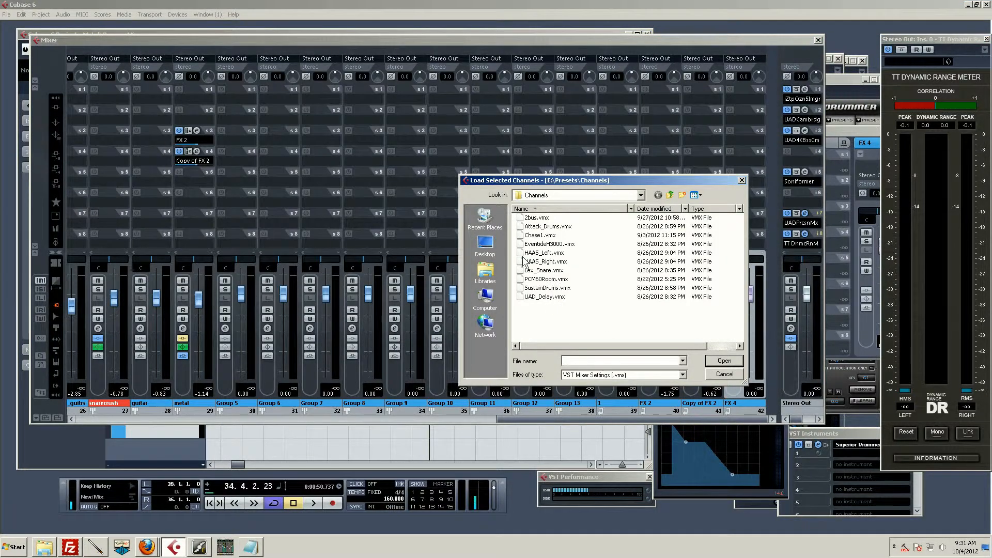
double_click(548, 279)
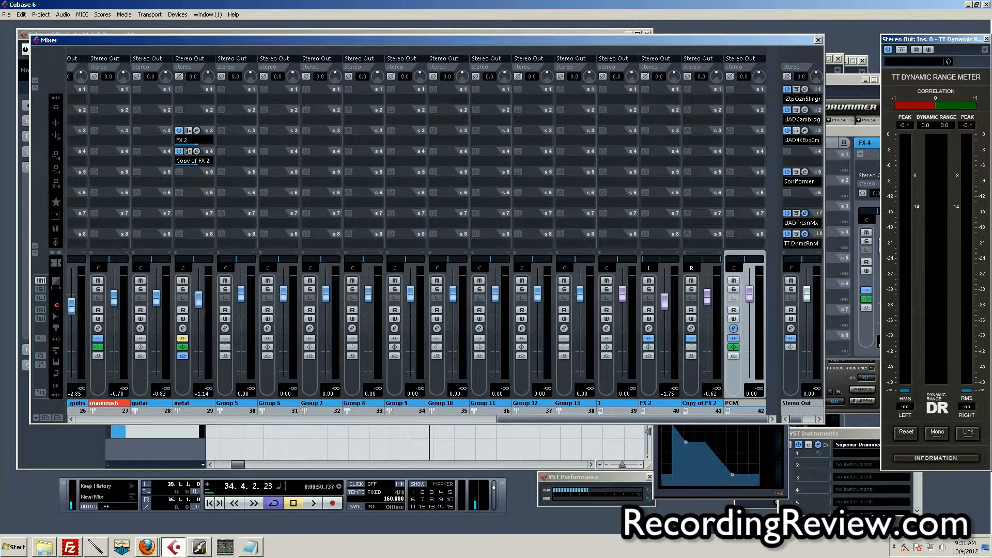
key("Return")
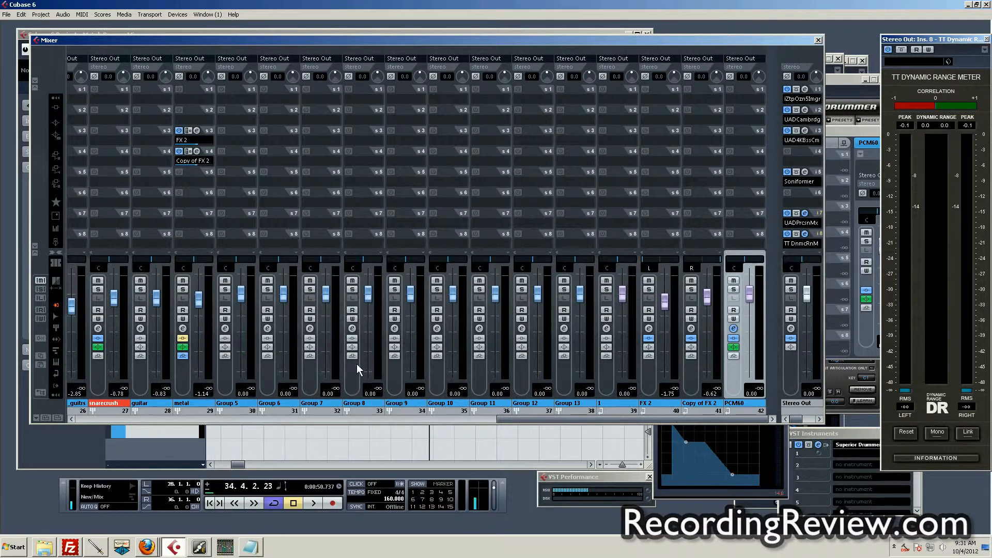
Assign the metal group's fifth send to PCM60 and activate the send.
left_click(184, 183)
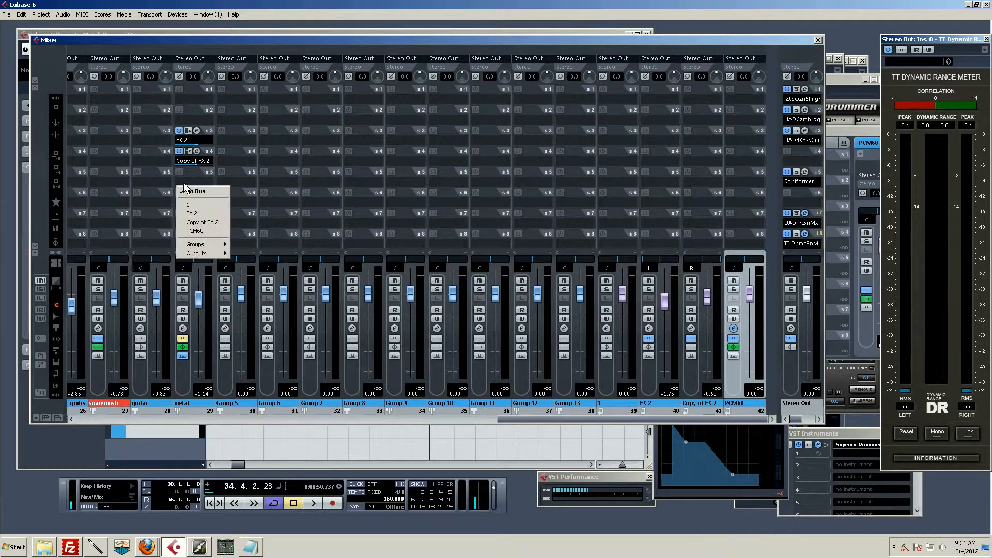
left_click(197, 231)
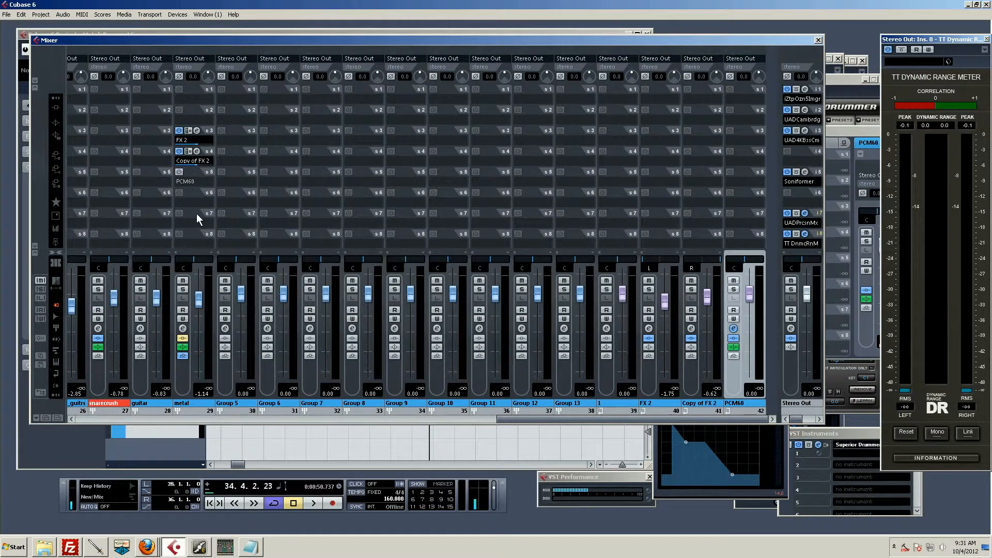
left_click(178, 172)
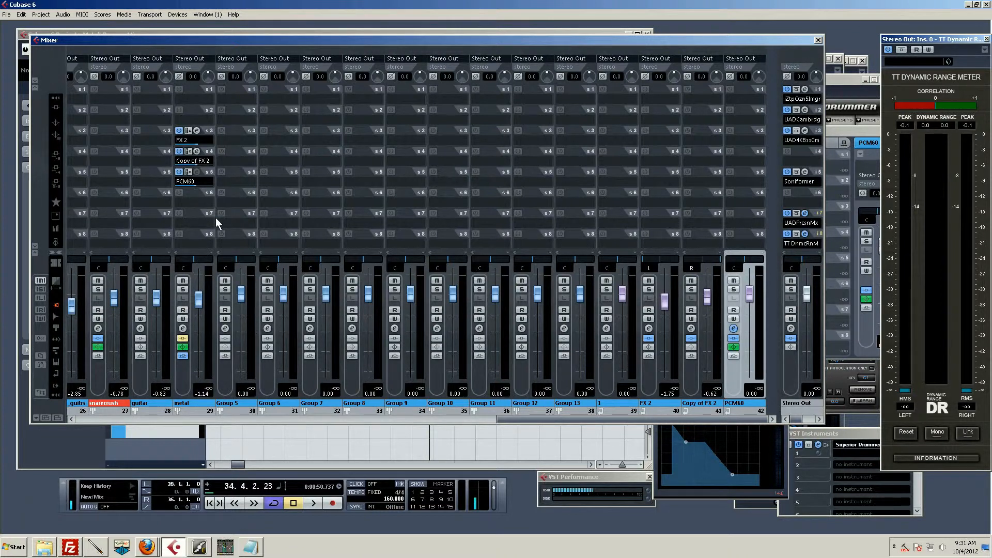
Play the mix, compare it with the PCM60 channel muted and unmuted, and stop playback.
key("space")
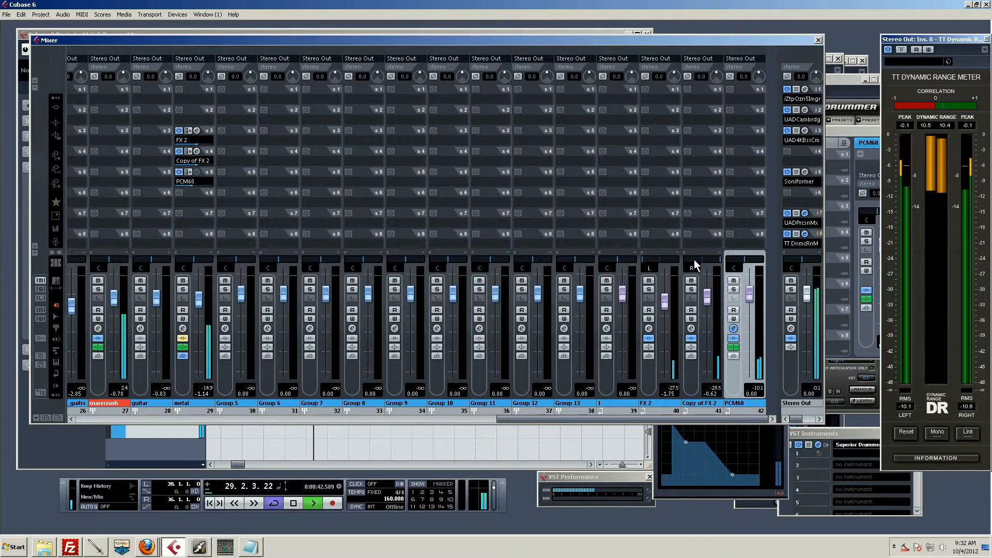
left_click(734, 281)
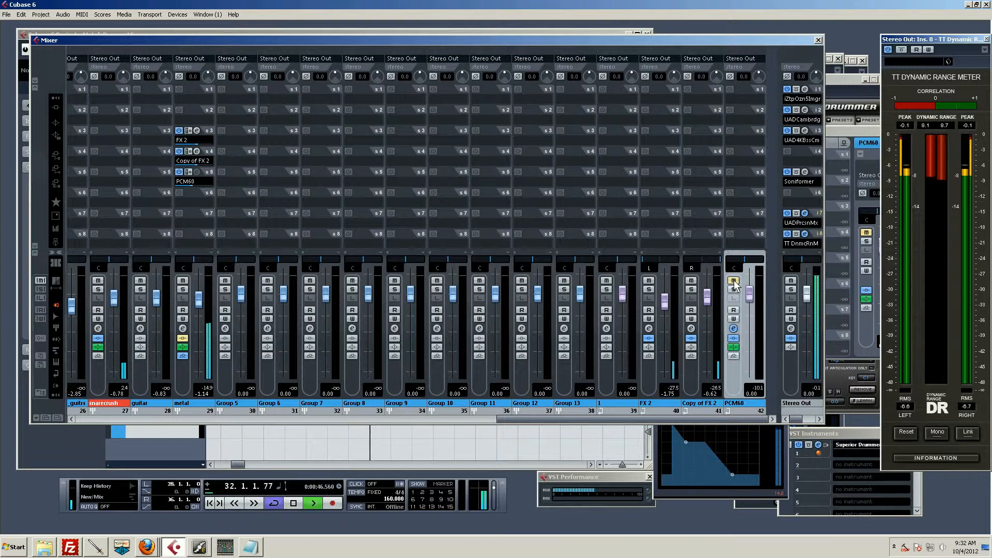
left_click(734, 280)
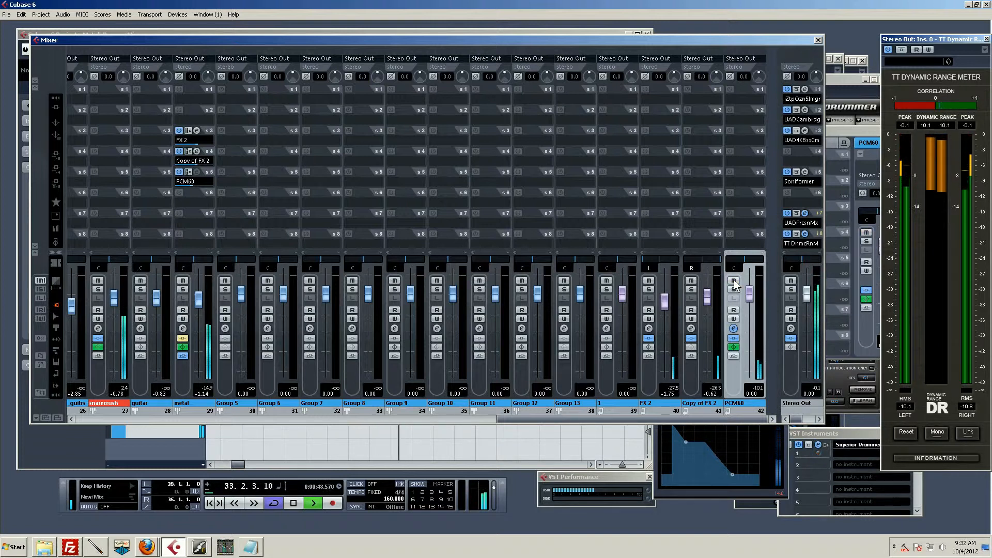
key("space")
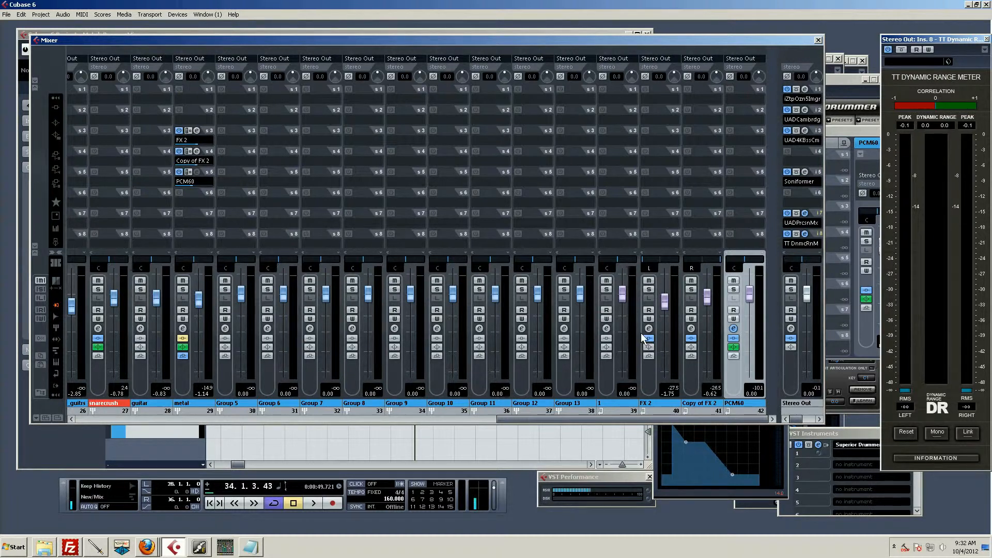
Load the Ny Studio A B (SR) preset in the PCM60 channel's REVerence insert and move the plug-in window fully into view.
left_click(733, 329)
left_click(732, 328)
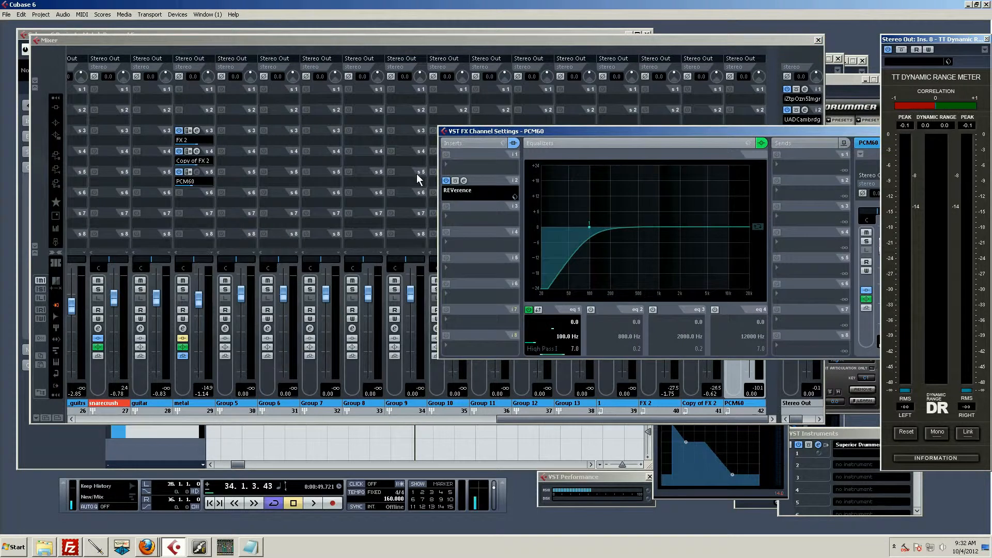
left_click(464, 181)
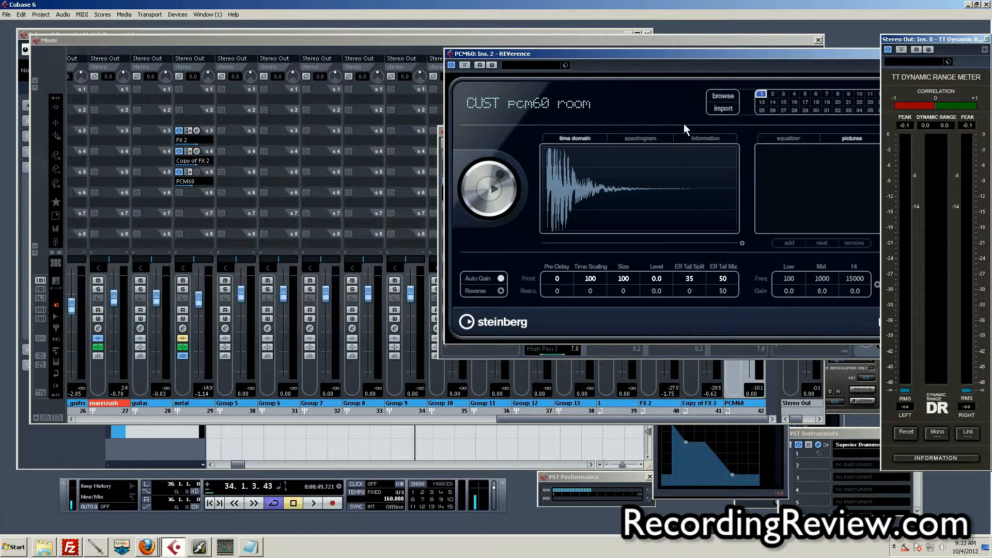
left_click(723, 97)
scroll(553, 268, "down", 10)
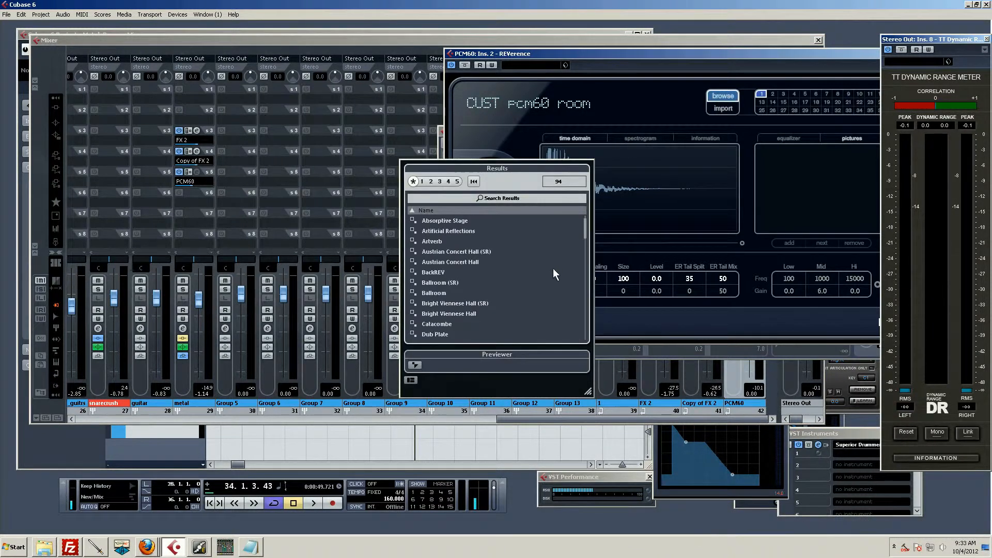
scroll(452, 281, "down", 15)
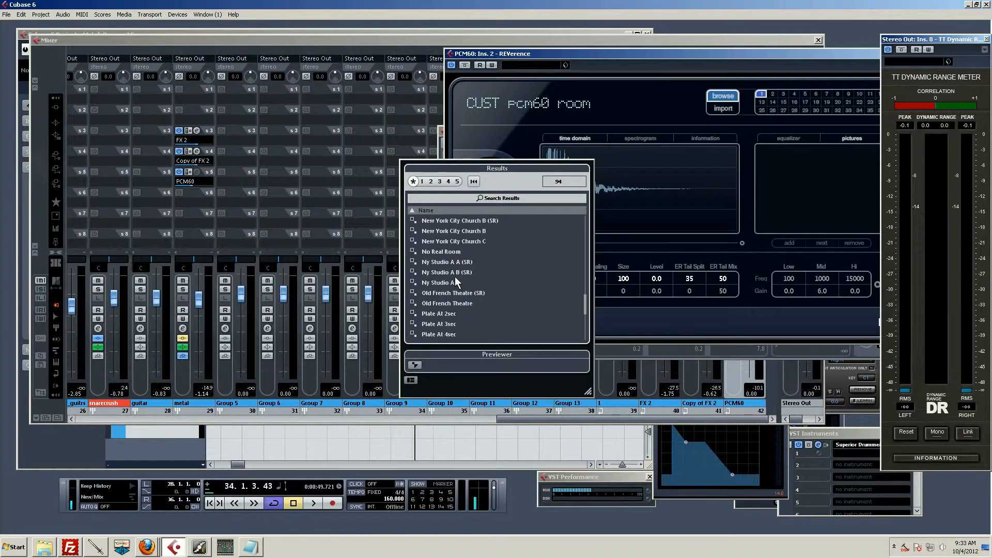
double_click(454, 274)
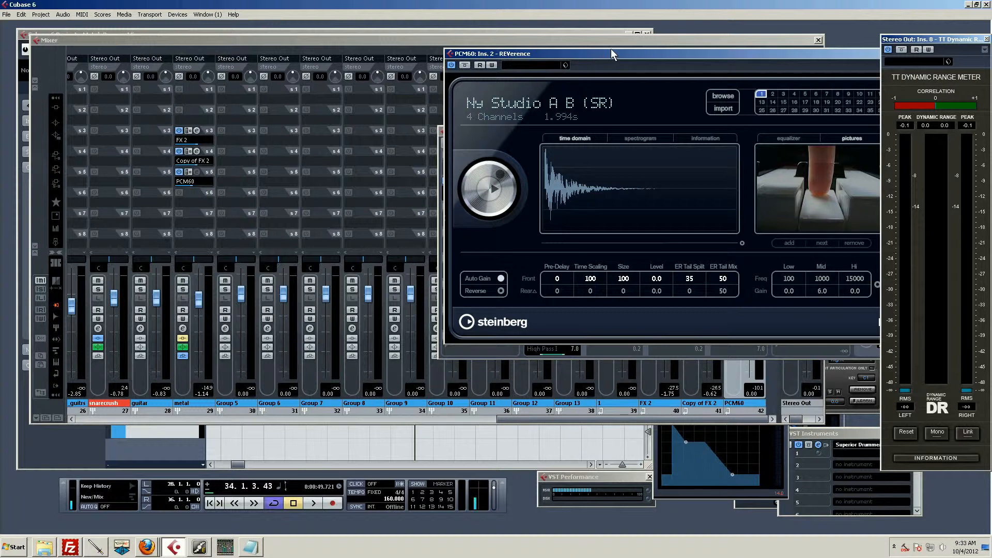
left_click_drag(609, 53, 465, 86)
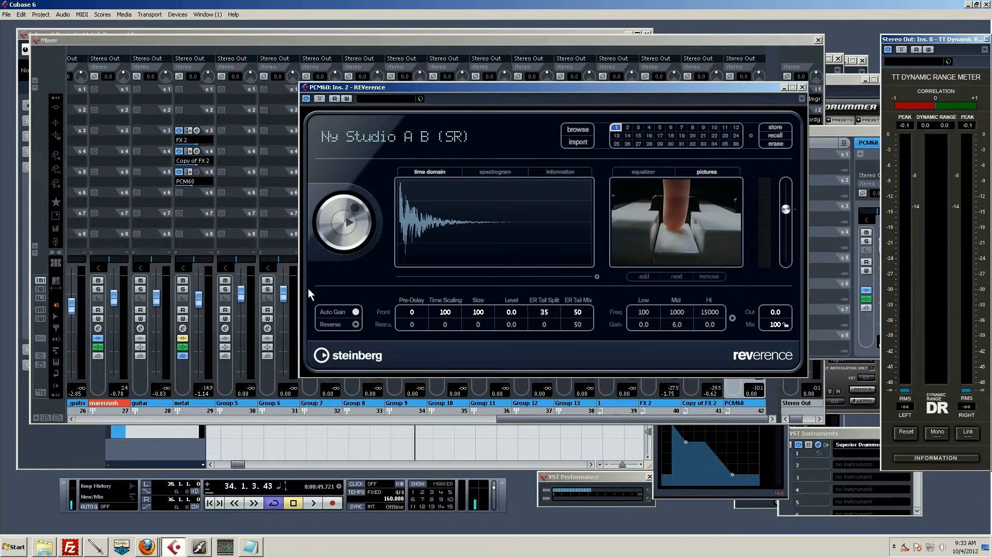
Resume playback with the PCM60 channel and metal group soloed to hear the guitars' reverb, and stop playback.
left_click(516, 417)
key("space")
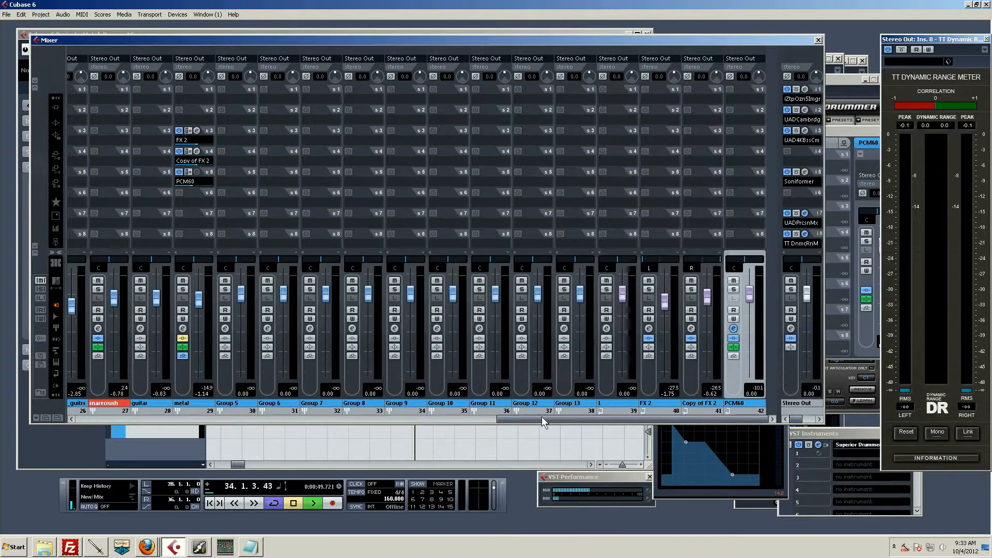
left_click(733, 289)
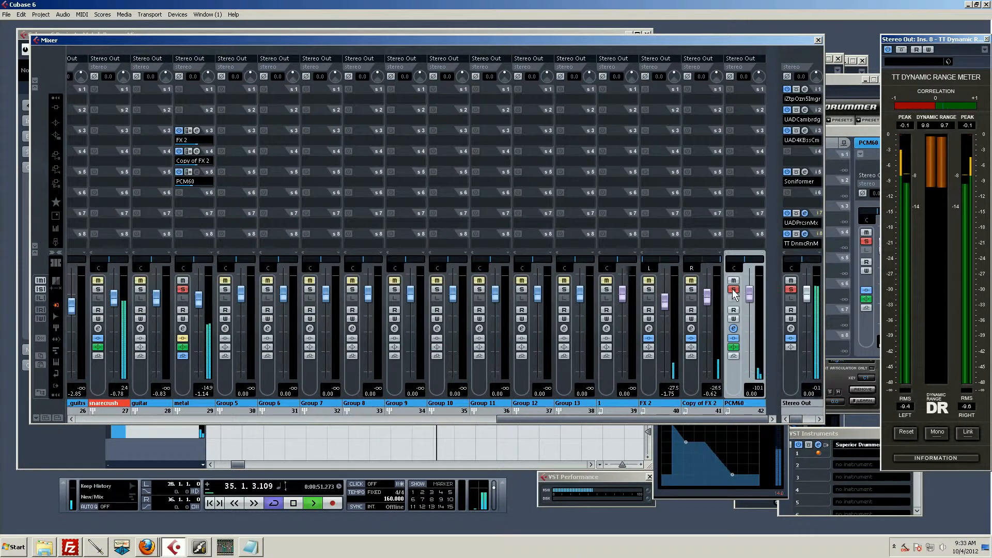
left_click(182, 289)
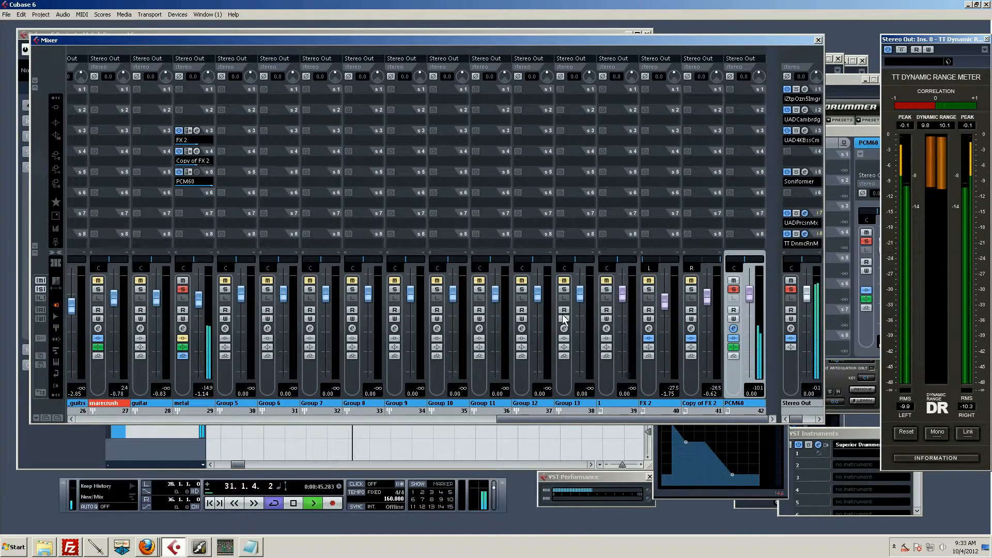
key("space")
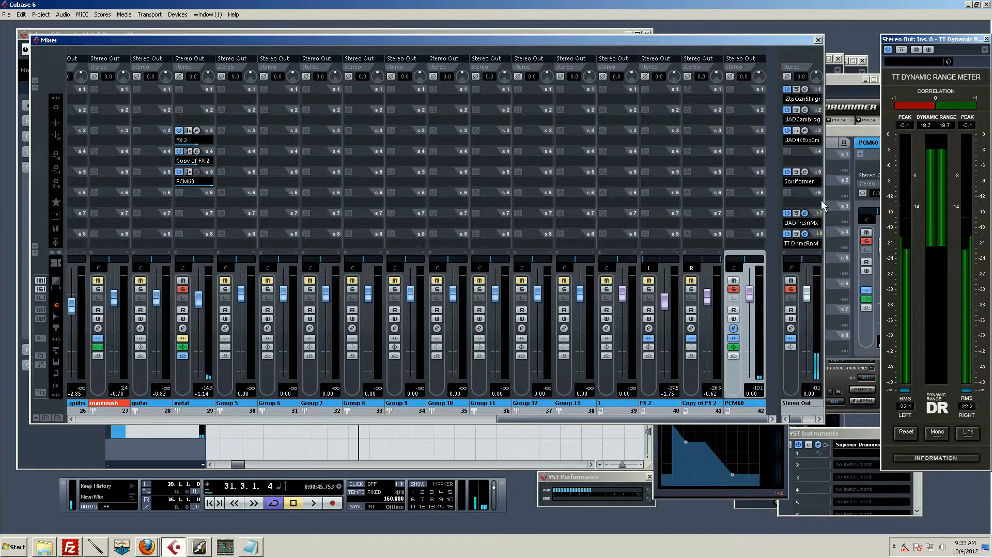
Load the LA Studio B (SR) preset in the PCM60 channel's REVerence insert.
left_click(733, 330)
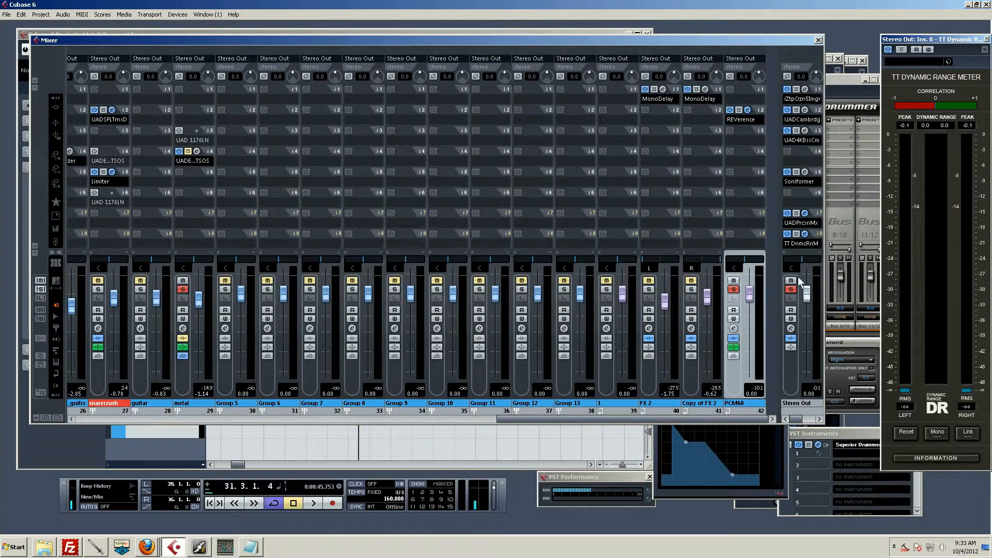
left_click(750, 118)
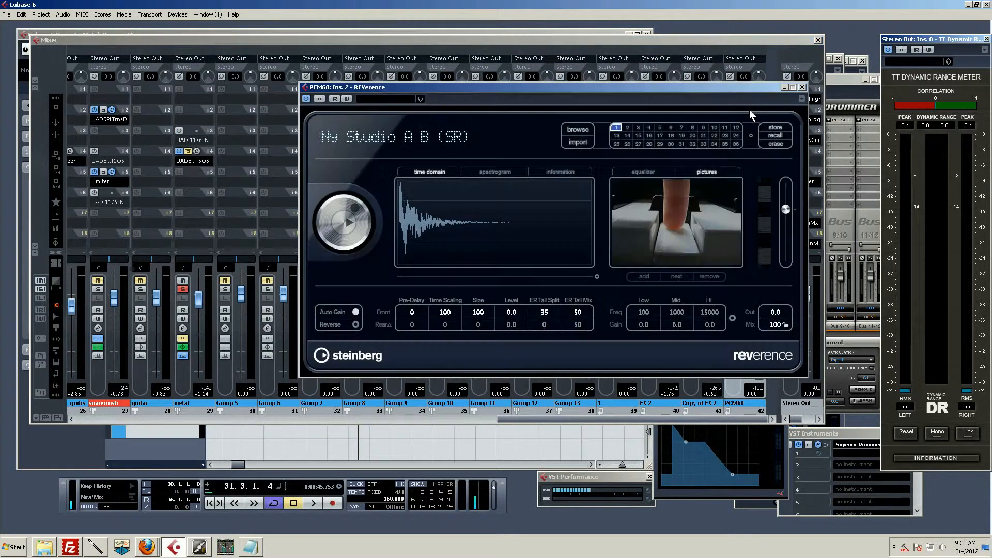
left_click(578, 129)
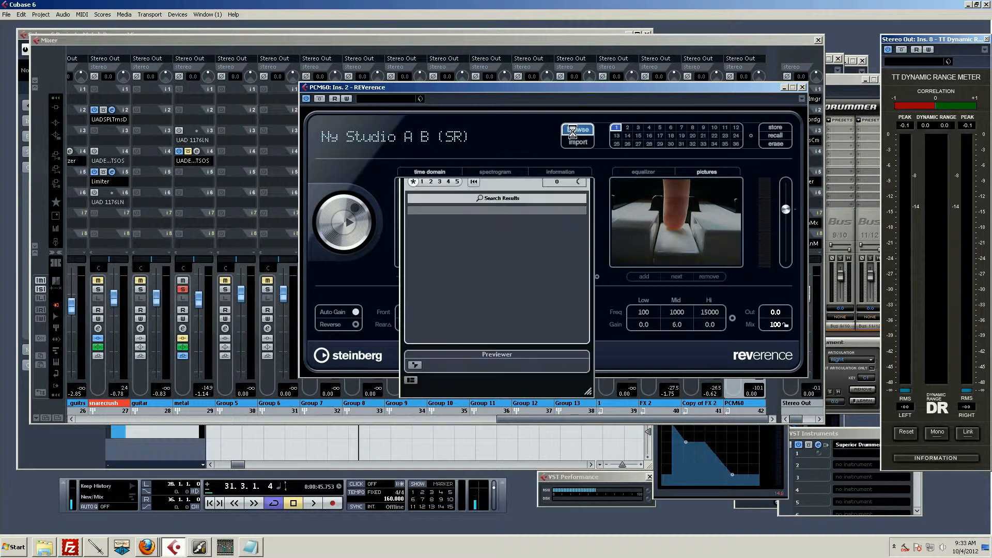
scroll(490, 270, "down", 4)
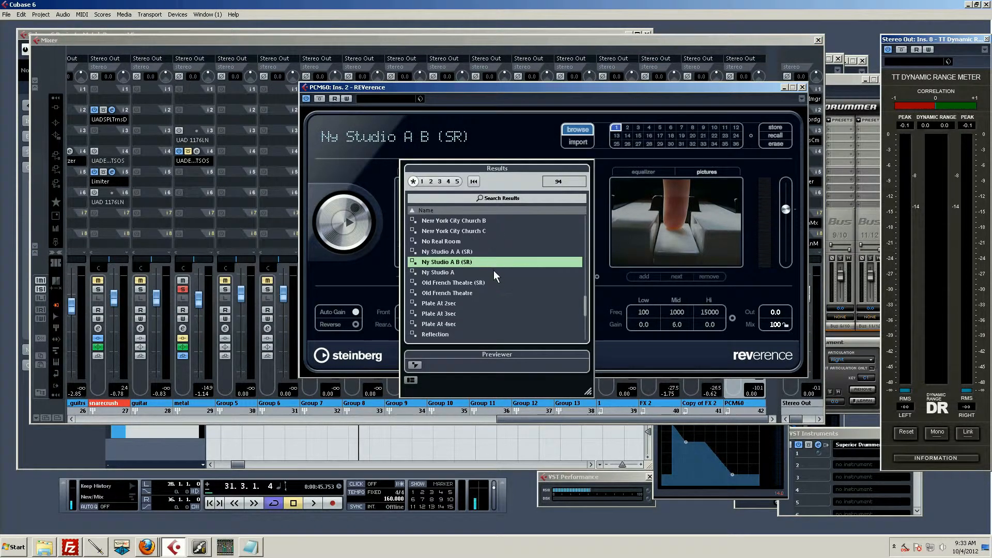
scroll(491, 269, "up", 10)
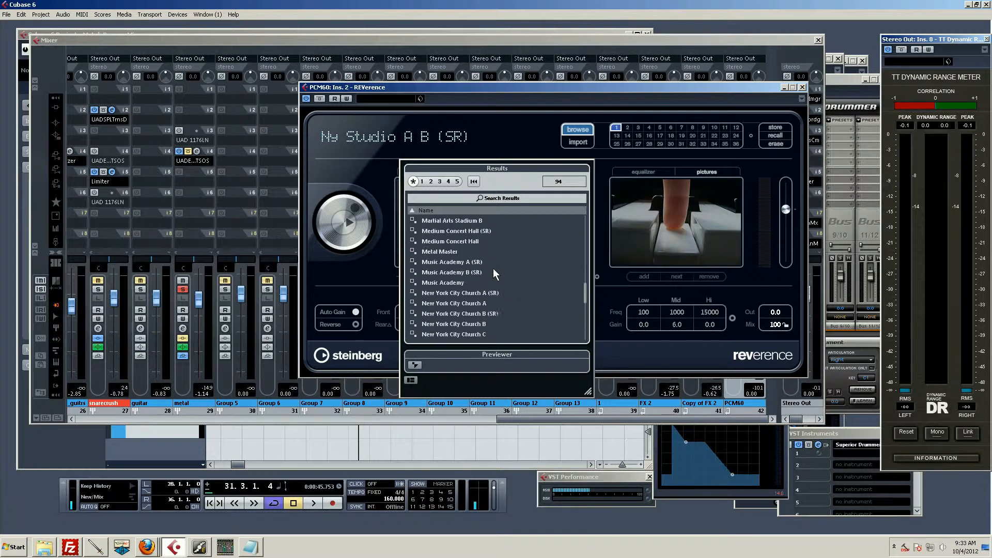
scroll(494, 268, "up", 3)
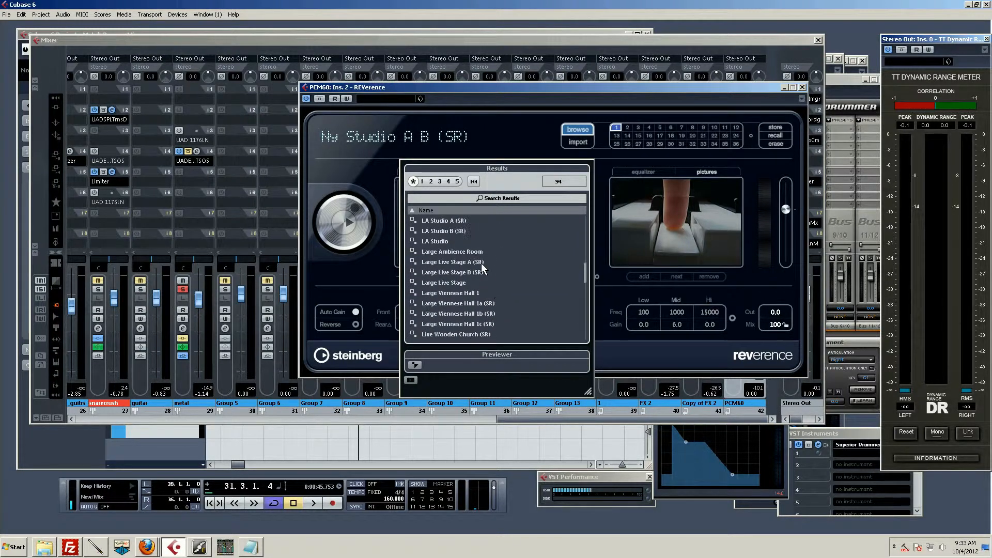
left_click(451, 252)
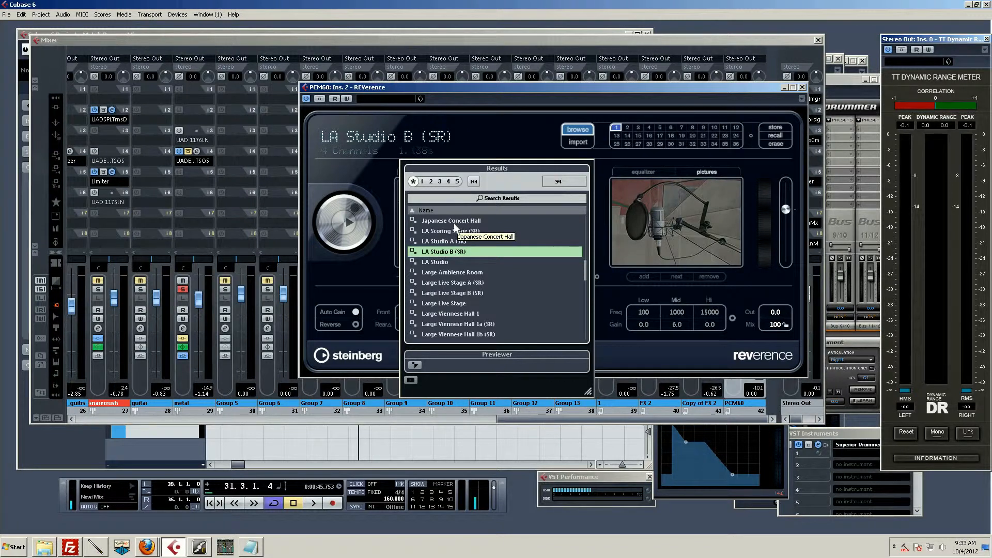
double_click(432, 250)
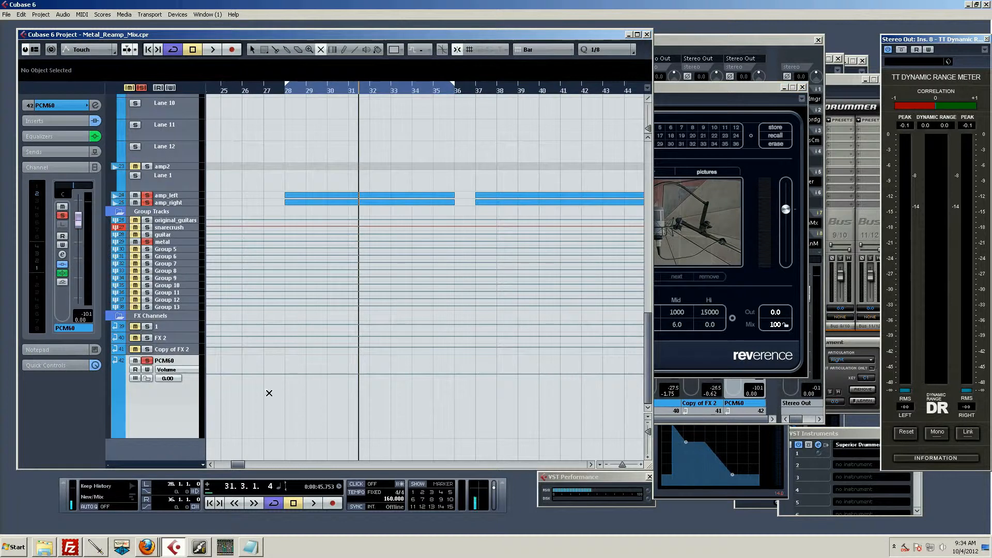
Play the isolated PCM60 reverb, raise the REVerence output level to 0.6, and stop playback.
left_click(178, 452)
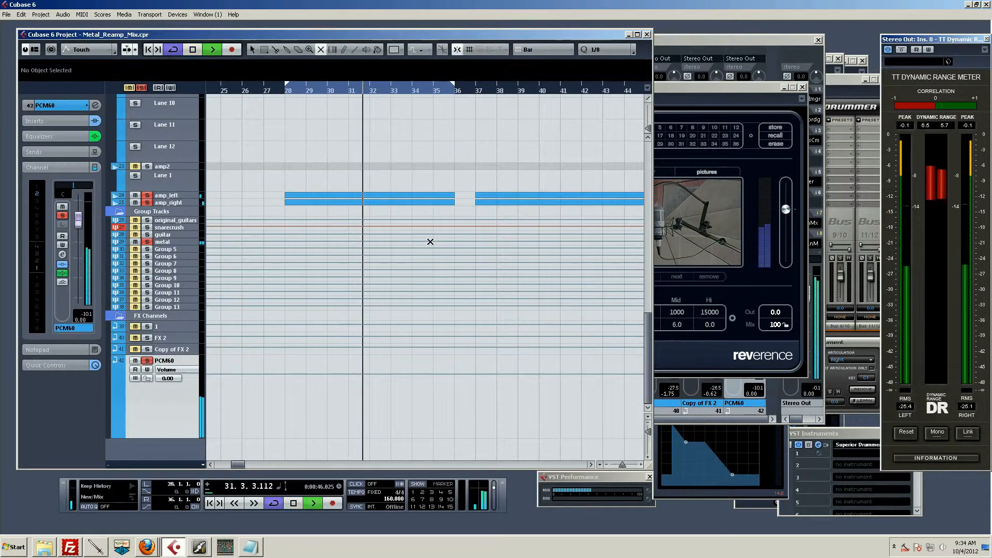
key("F3")
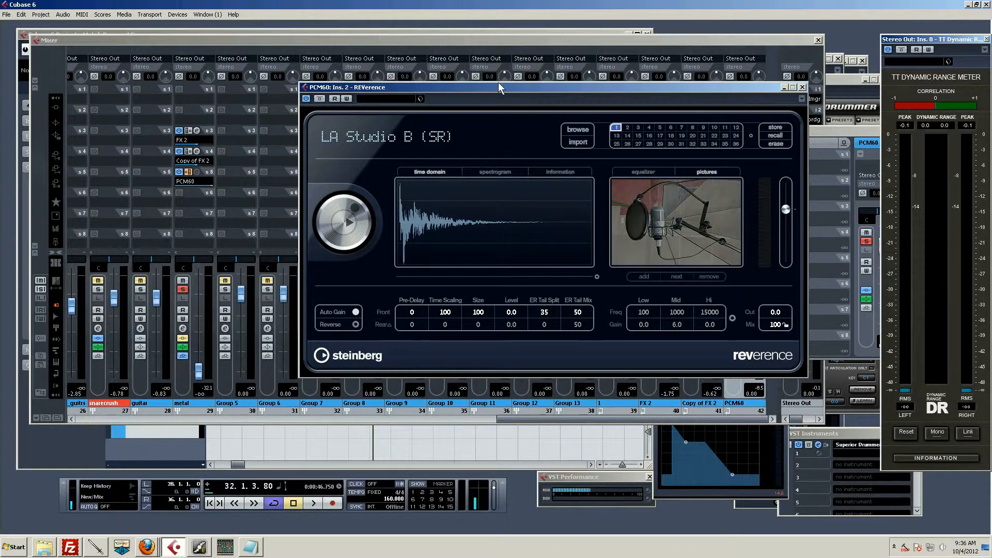
left_click_drag(498, 82, 550, 66)
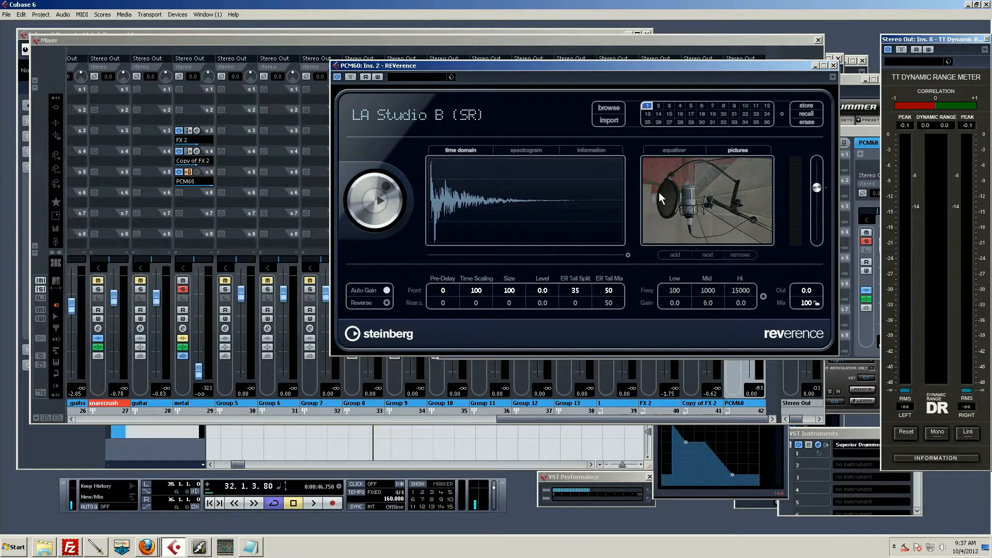
key("space")
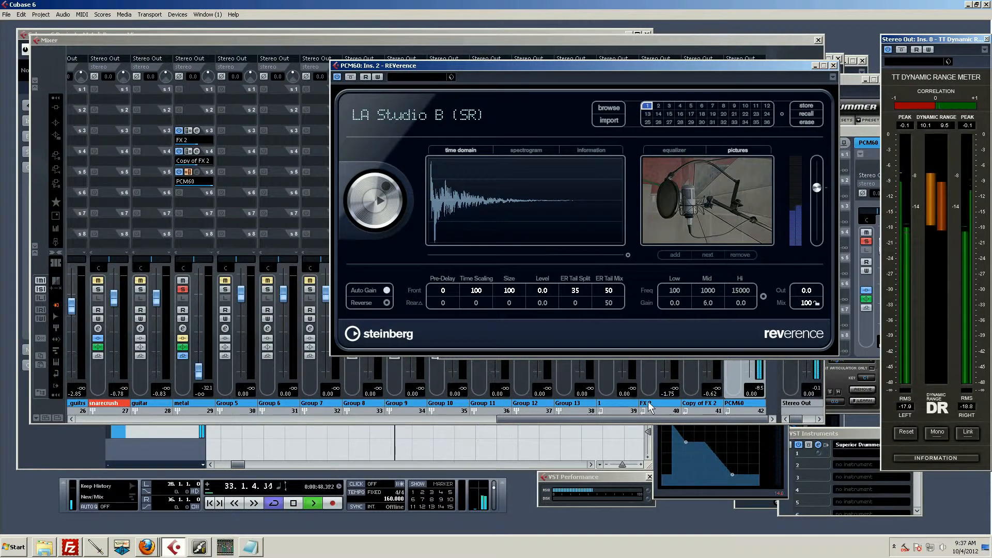
mouse_move(816, 185)
left_mouse_down()
mouse_move(816, 177)
mouse_move(813, 194)
left_mouse_up()
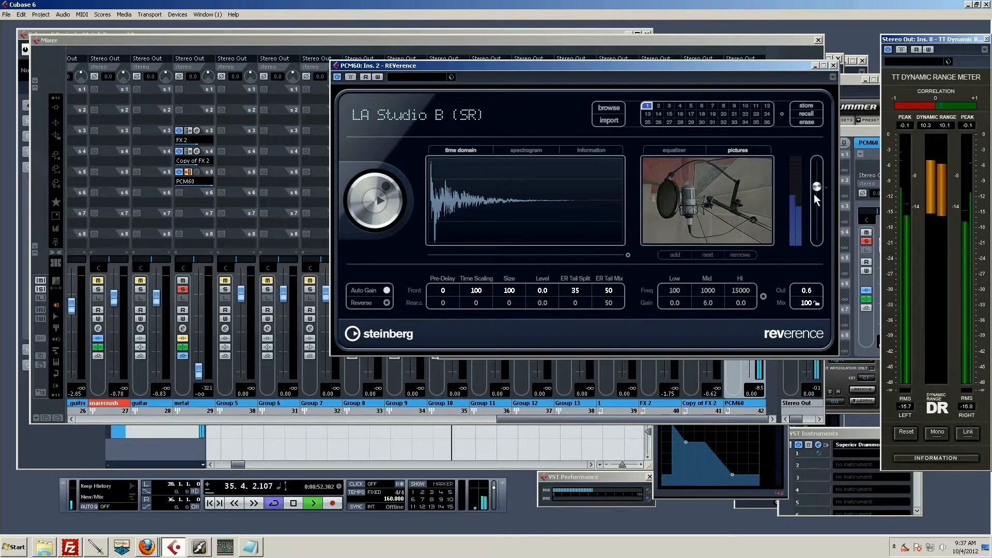
key("space")
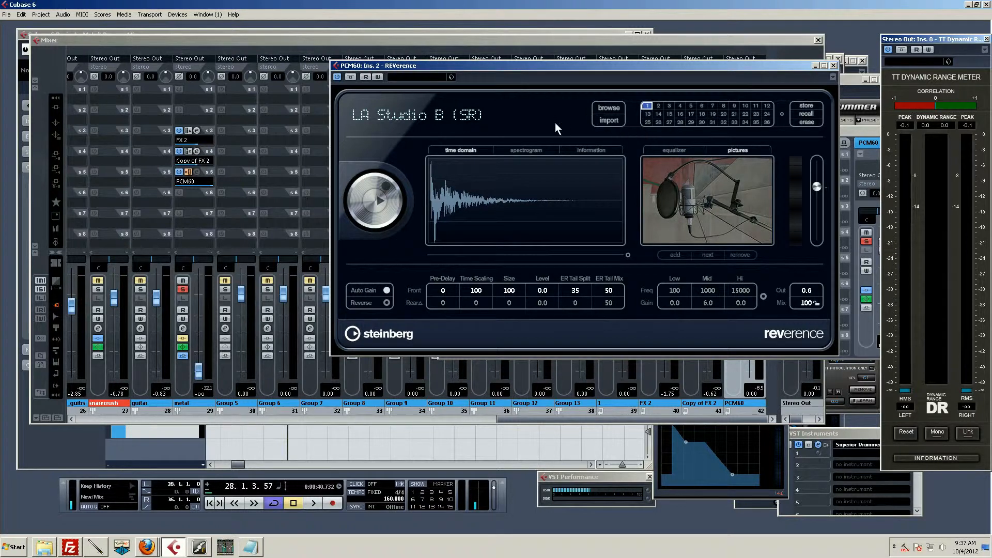
Reset the metal group's fader to 0.00 and leave its PCM60 send post-fader but deactivated.
left_click(188, 171)
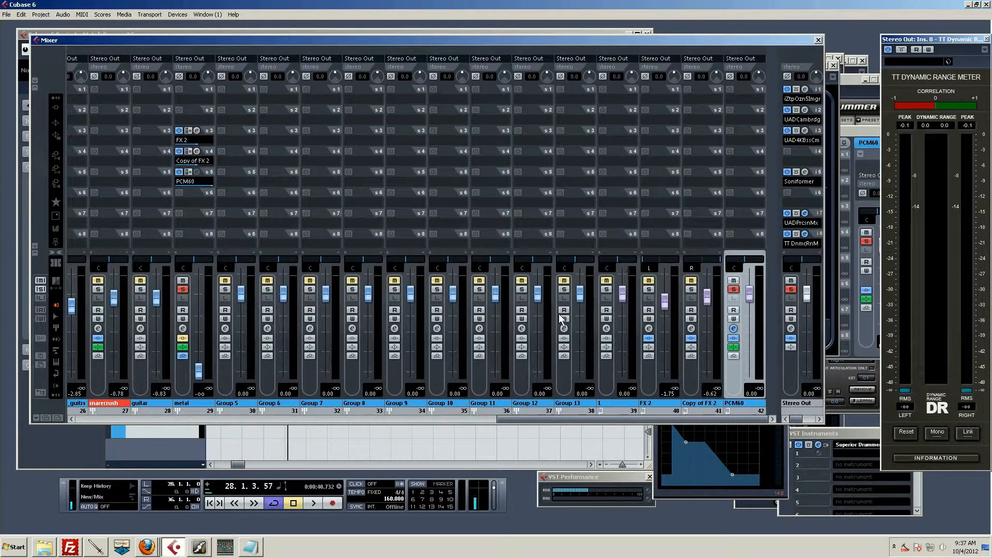
left_click(199, 370, "ctrl")
left_click(178, 172)
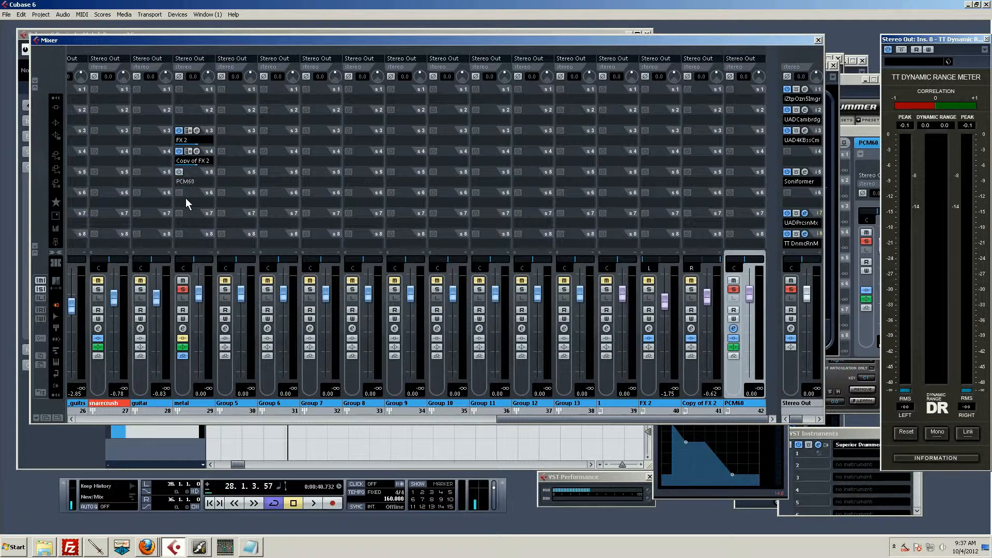
Play the soloed guitars, lower the metal group's fader to -3.00, and reactivate its PCM60 send at a slightly adjusted level.
key("space")
left_click_drag(197, 296, 197, 310)
left_click(176, 172)
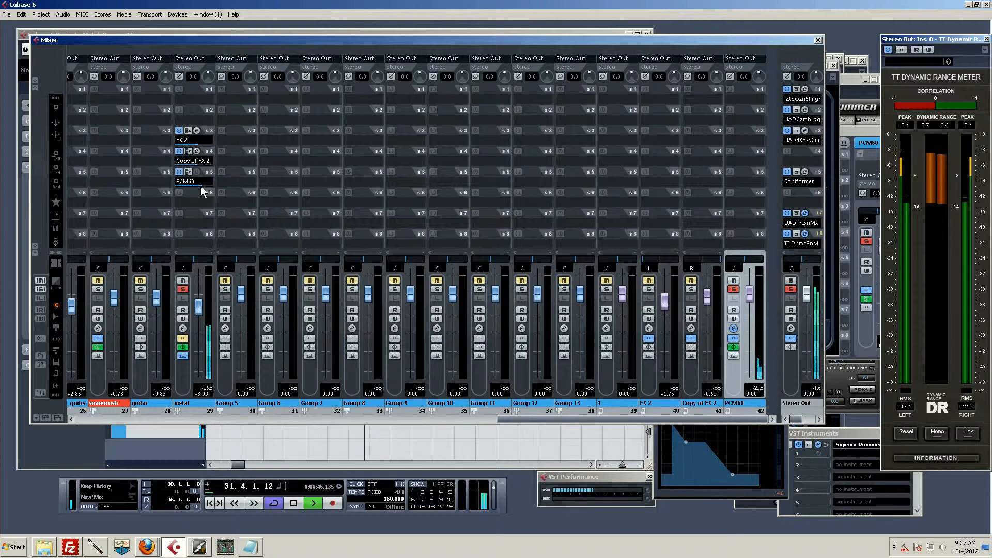
left_click_drag(201, 186, 204, 187)
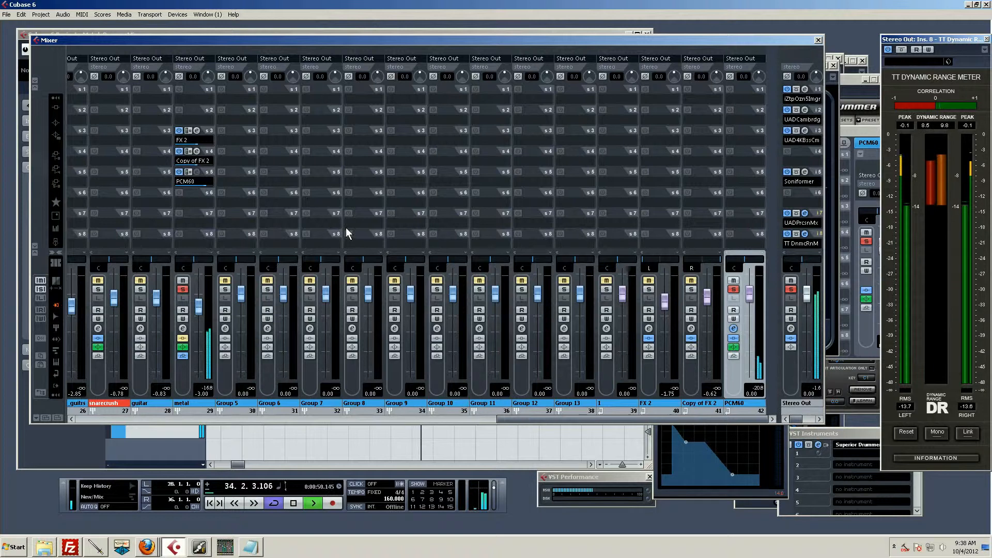
key("space")
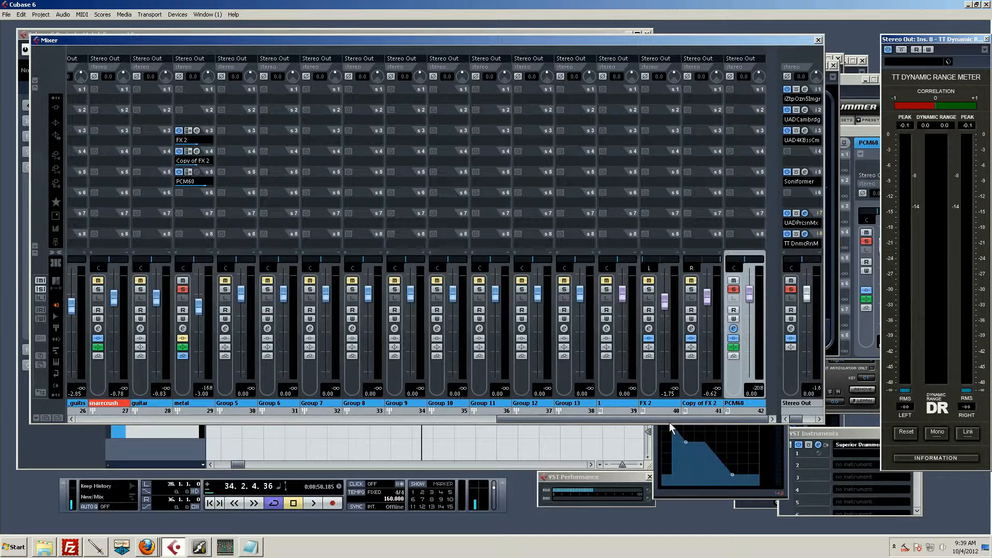
Clear the solos and set the metal group's fader to -1.02 while playing the full mix.
left_click(791, 290)
key("space")
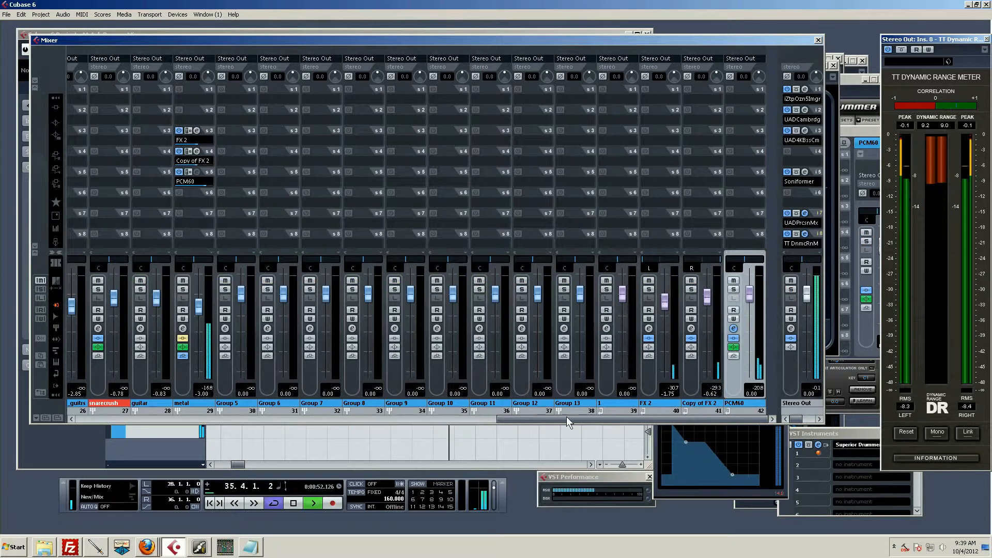
mouse_move(197, 304)
left_mouse_down()
mouse_move(203, 285)
mouse_move(201, 295)
left_mouse_up()
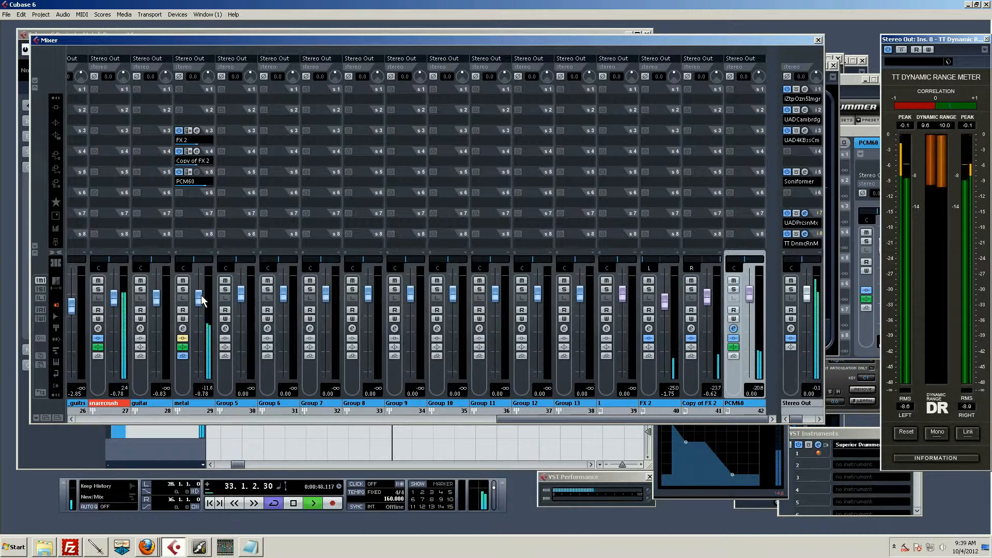
key("space")
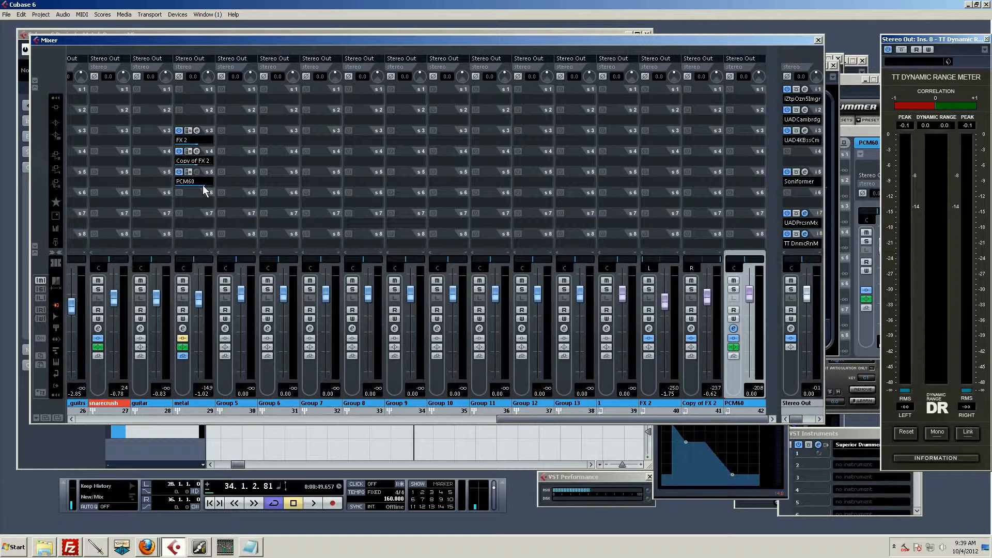
Replay the full mix to judge the metal guitars with their delay and reverb sends, and stop playback.
key("space")
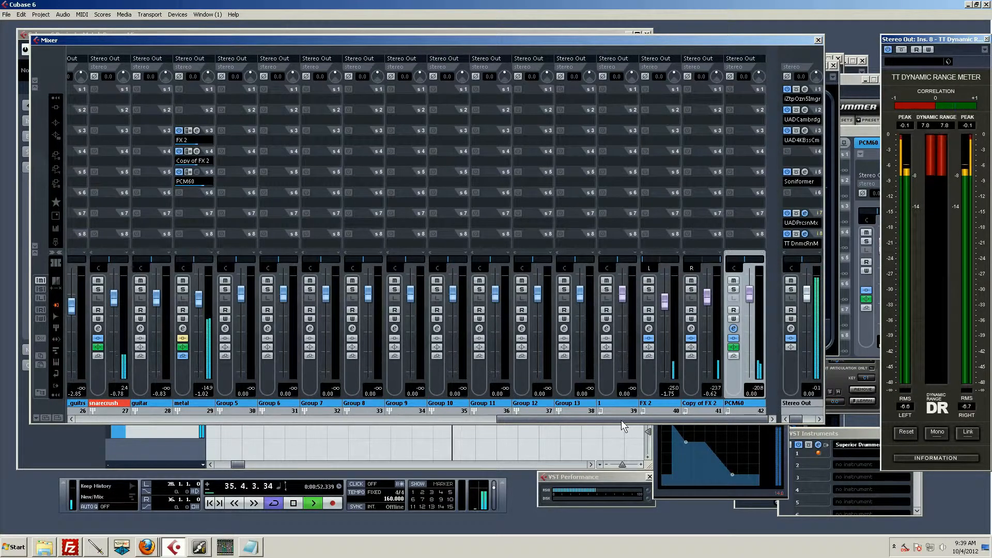
left_click_drag(620, 420, 595, 417)
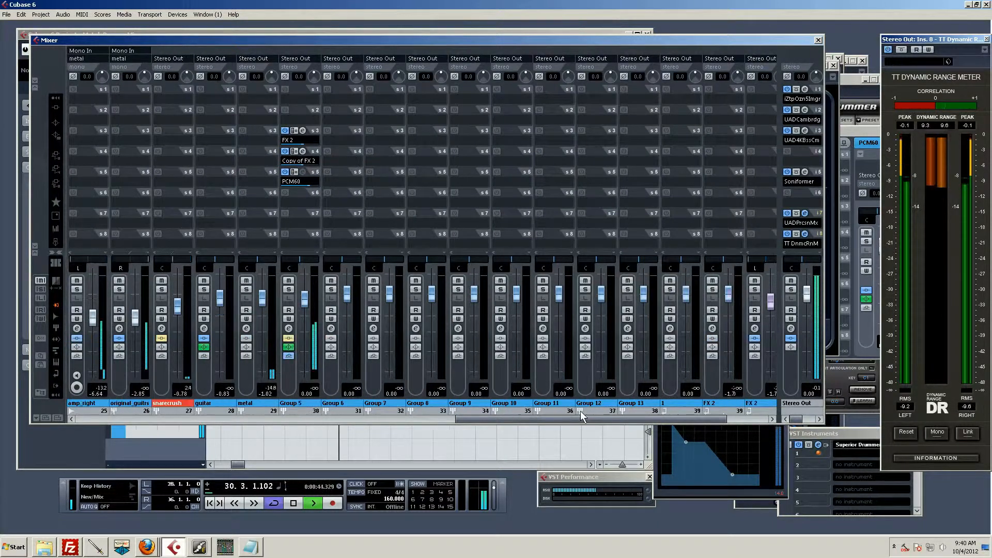
left_click_drag(596, 416, 666, 417)
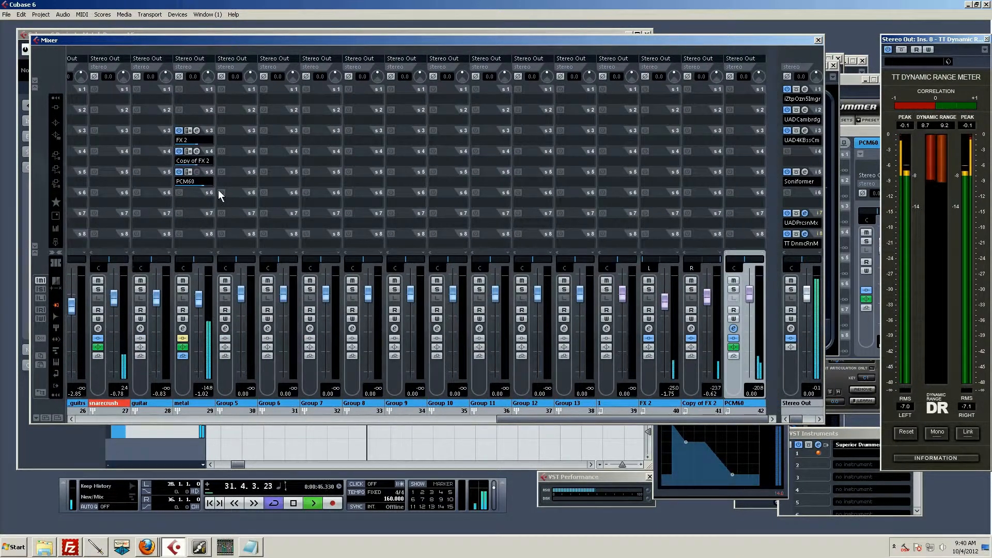
key("space")
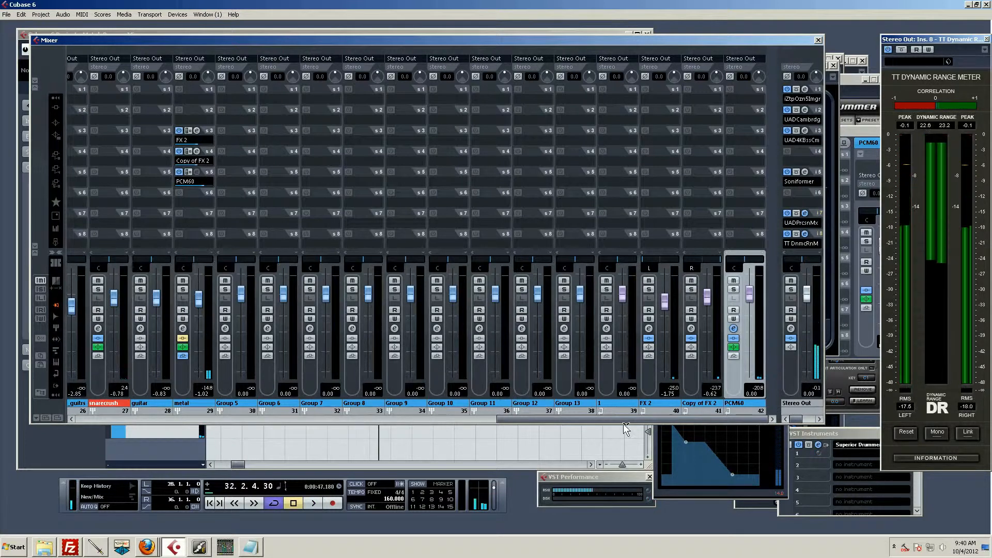
Look over the drum, bass, guitar and group channels across the mixer, ending at the PCM60 channel.
left_click_drag(615, 419, 164, 392)
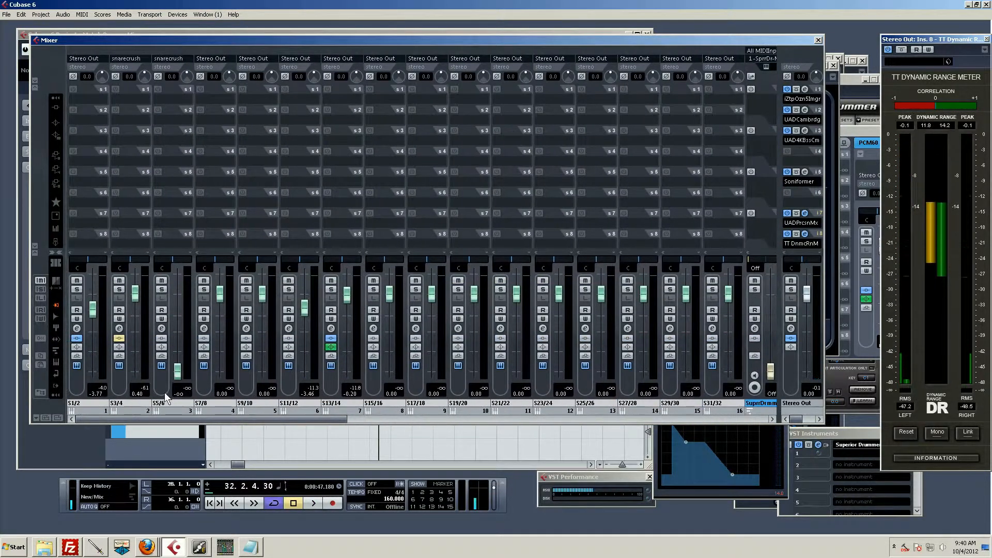
left_click_drag(330, 418, 431, 418)
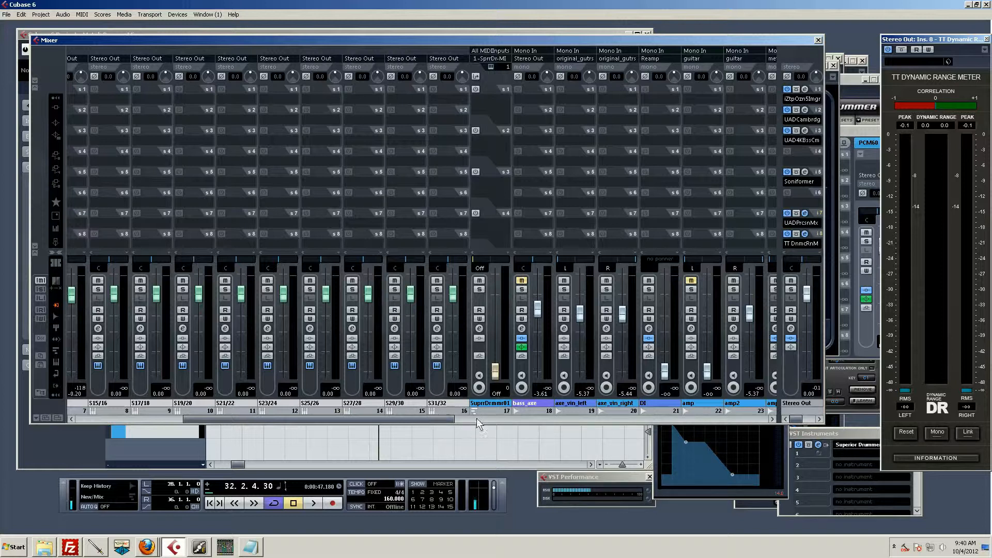
left_click_drag(440, 417, 474, 417)
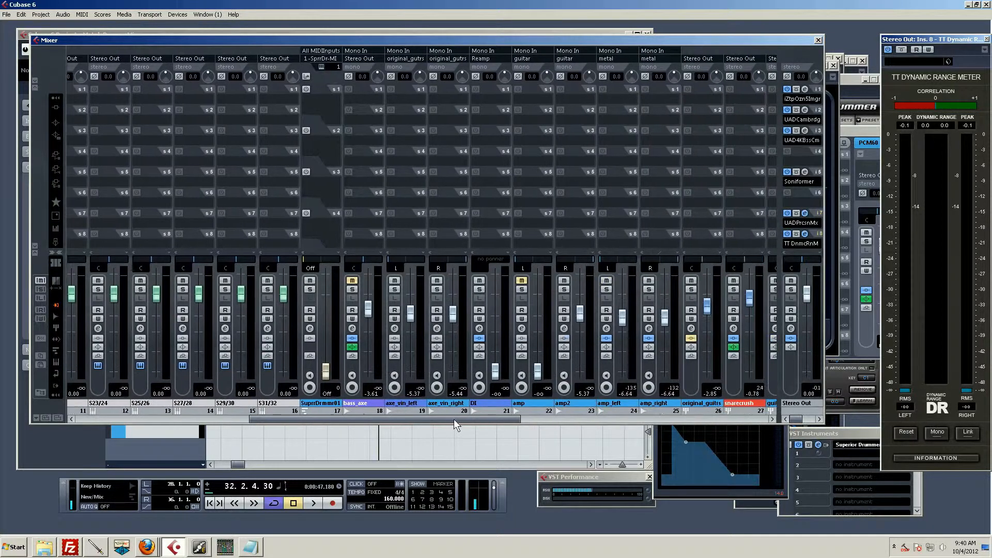
scroll(453, 419, "right", 3)
left_click_drag(439, 420, 658, 415)
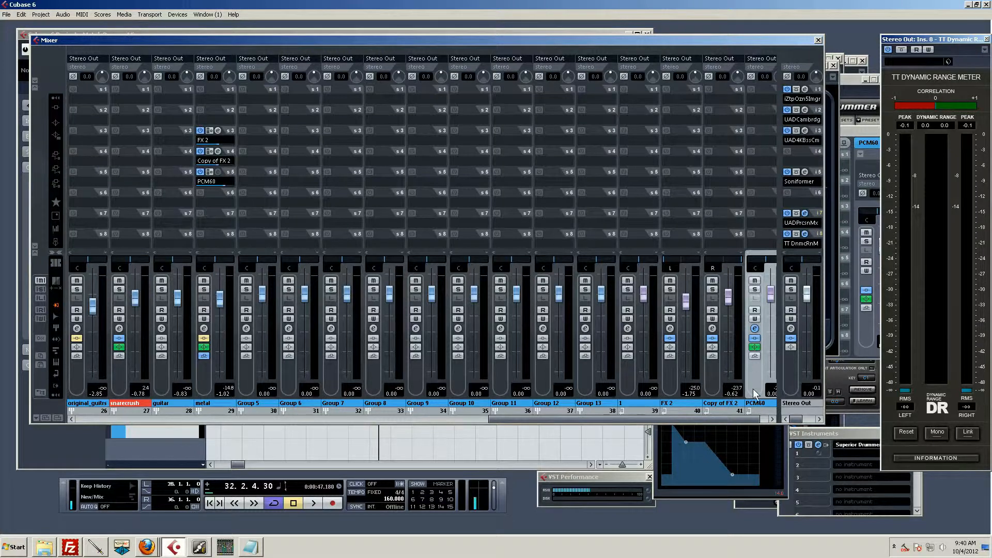
left_click_drag(714, 418, 742, 420)
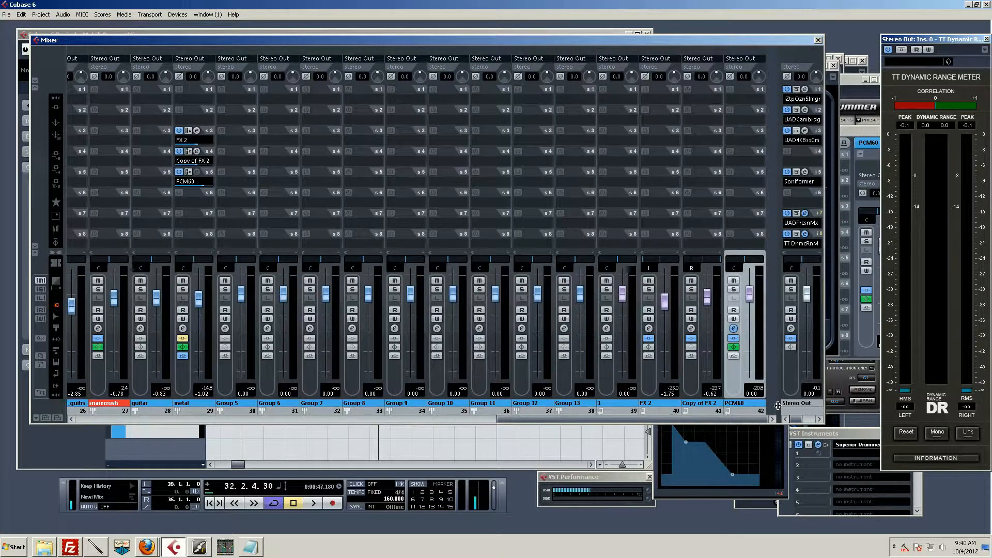